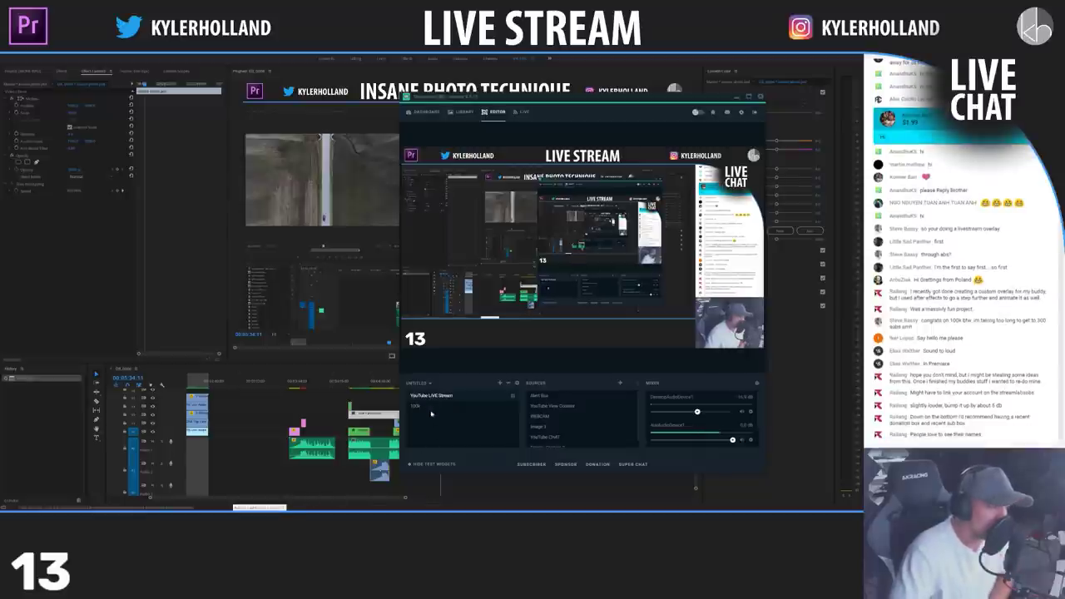
- Trigger test alerts for a super chat, a donation, a sponsor and a subscriber on the live stream scene
{"action": "left_click", "coordinate": [553, 405]}
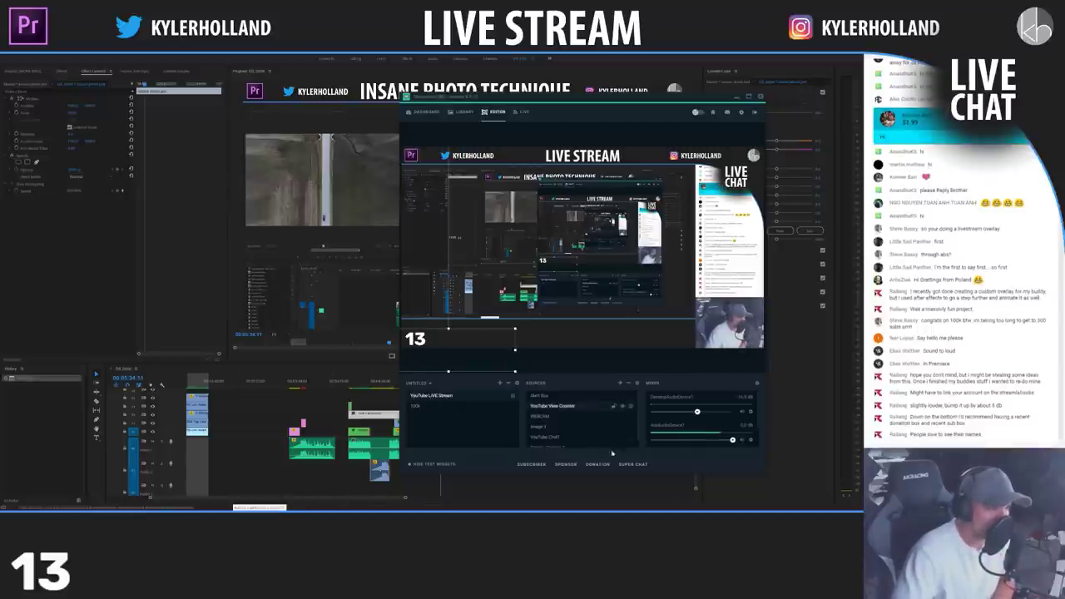
{"action": "left_click", "coordinate": [635, 464]}
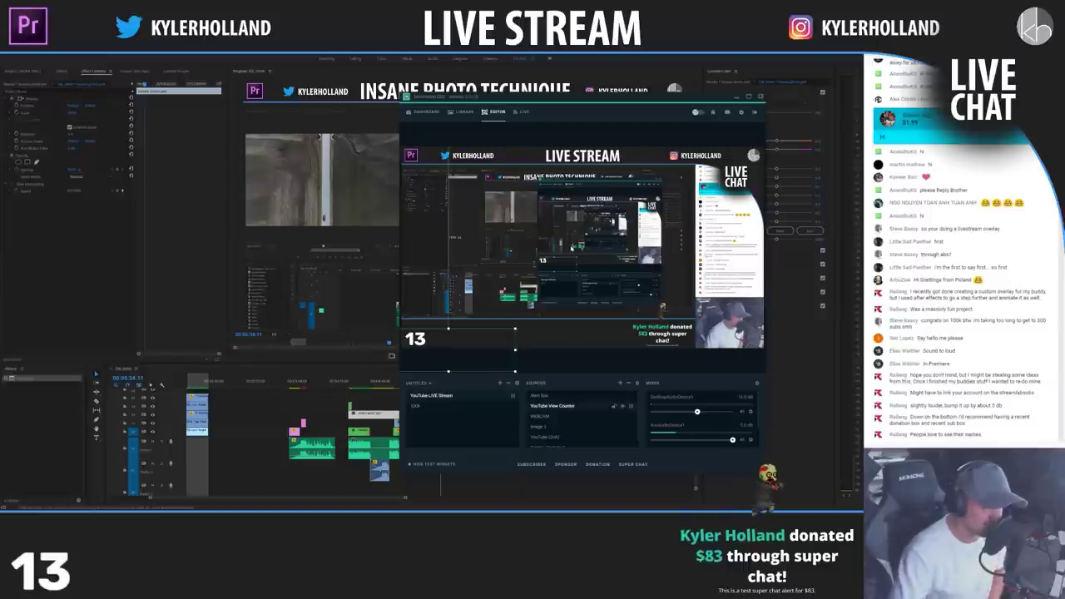
{"action": "left_click", "coordinate": [598, 464]}
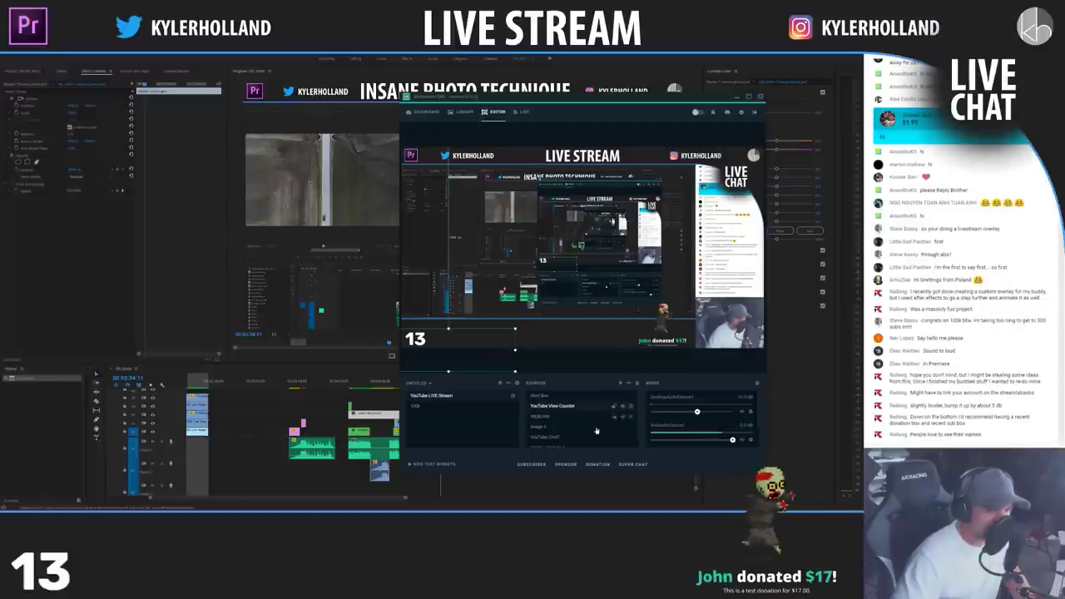
{"action": "left_click", "coordinate": [567, 465]}
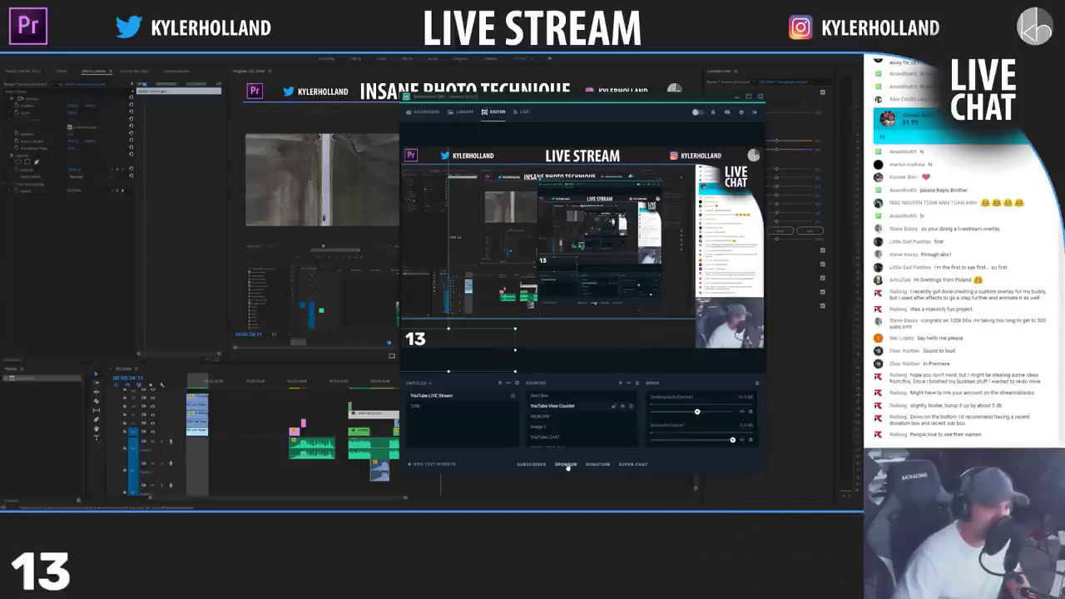
{"action": "left_click", "coordinate": [531, 464]}
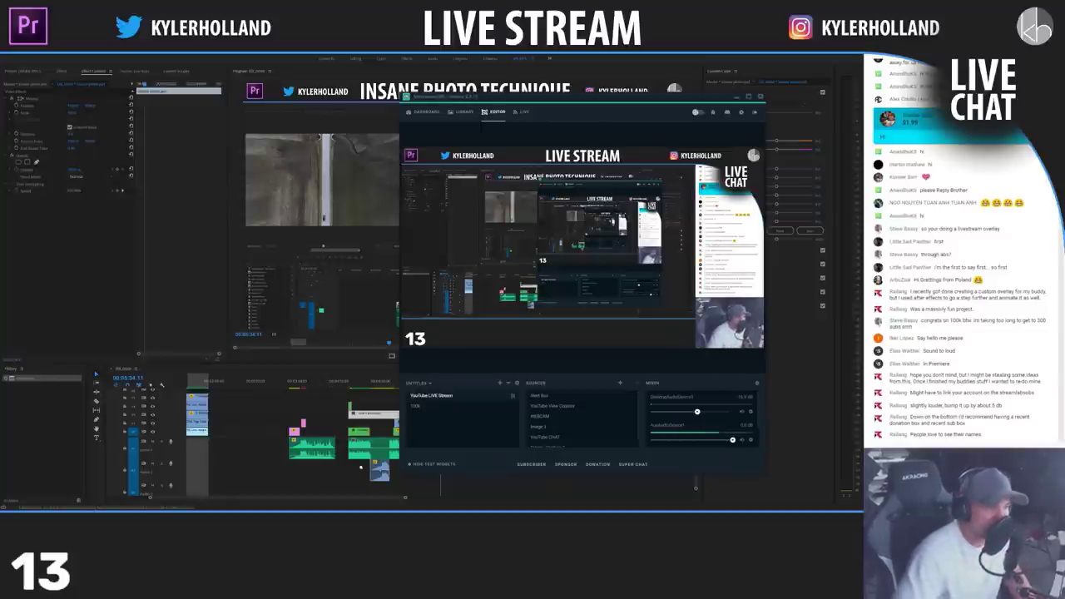
- Switch to Photoshop and move the Twitter and Instagram logos with their handle texts from the header down to the lower bar
{"action": "left_click", "coordinate": [233, 521]}
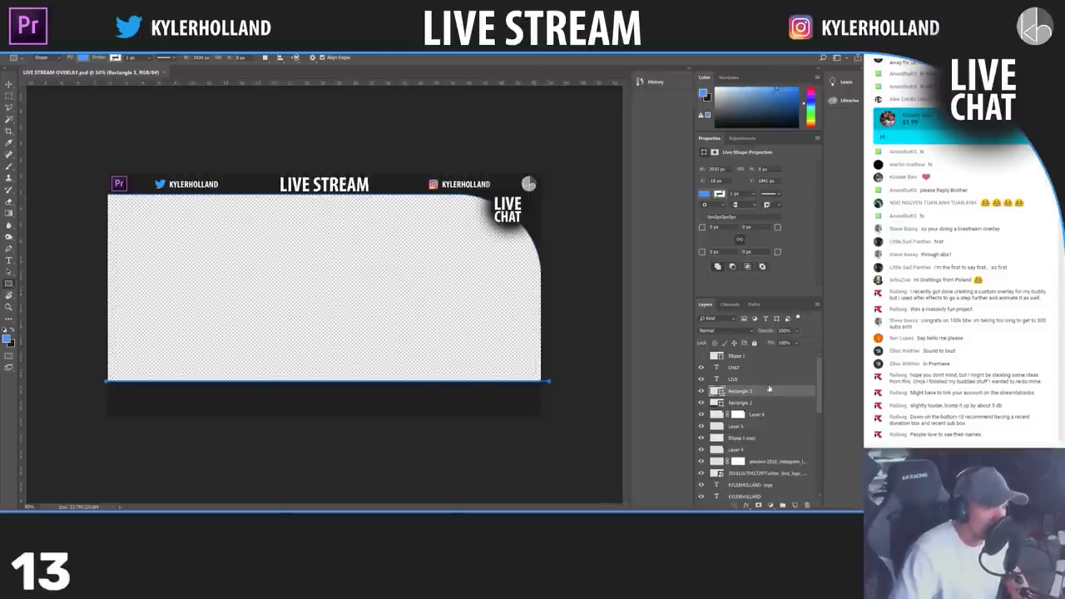
{"action": "left_click", "coordinate": [738, 449]}
{"action": "scroll", "coordinate": [757, 441], "scroll_direction": "down", "scroll_amount": 3}
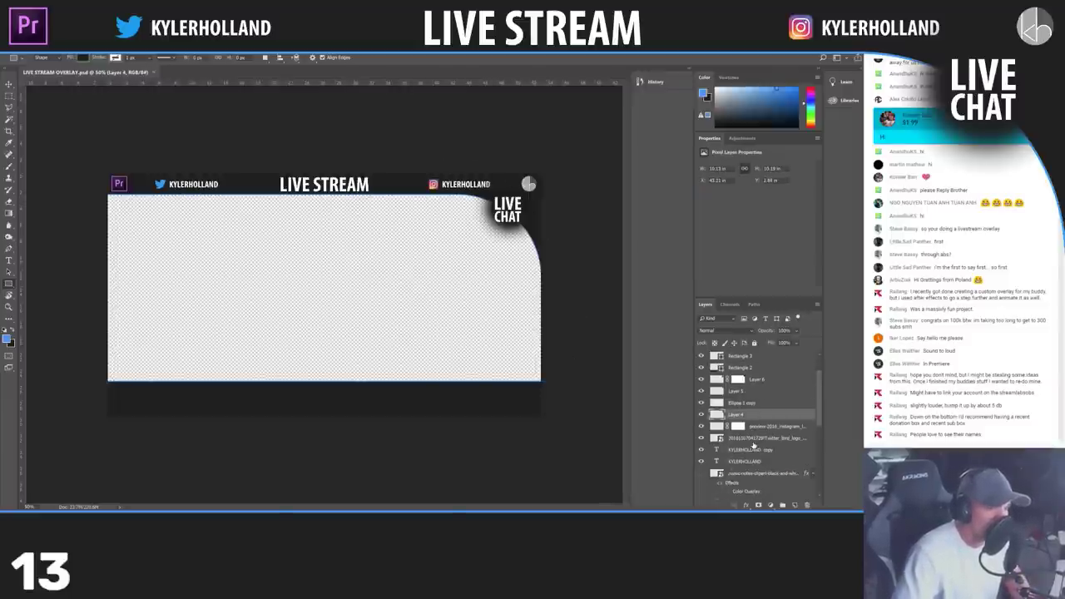
{"action": "left_click", "coordinate": [754, 426]}
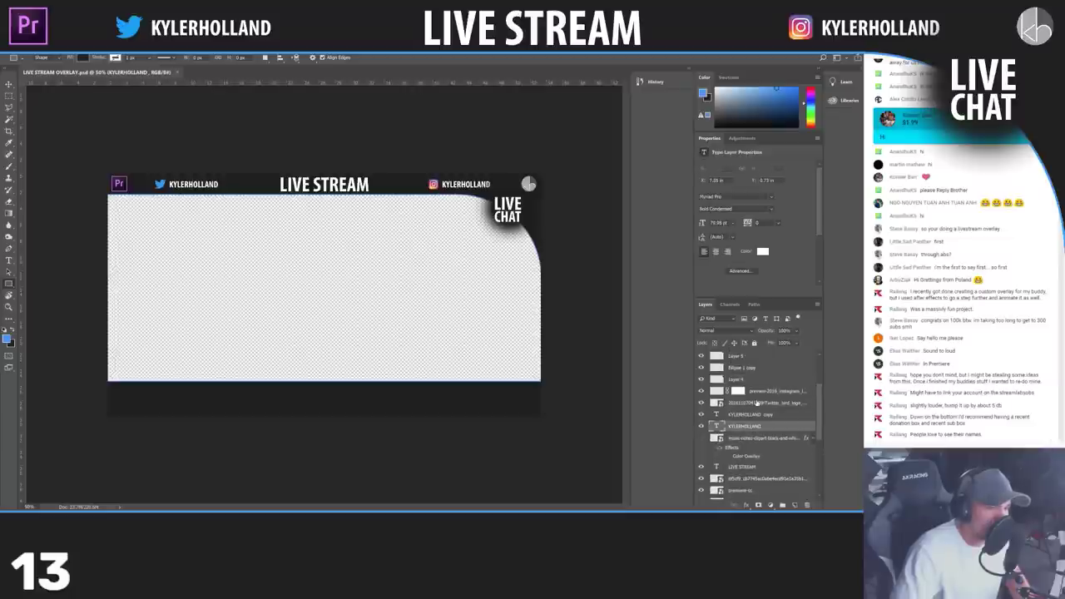
{"action": "left_click", "coordinate": [767, 392], "text": "shift"}
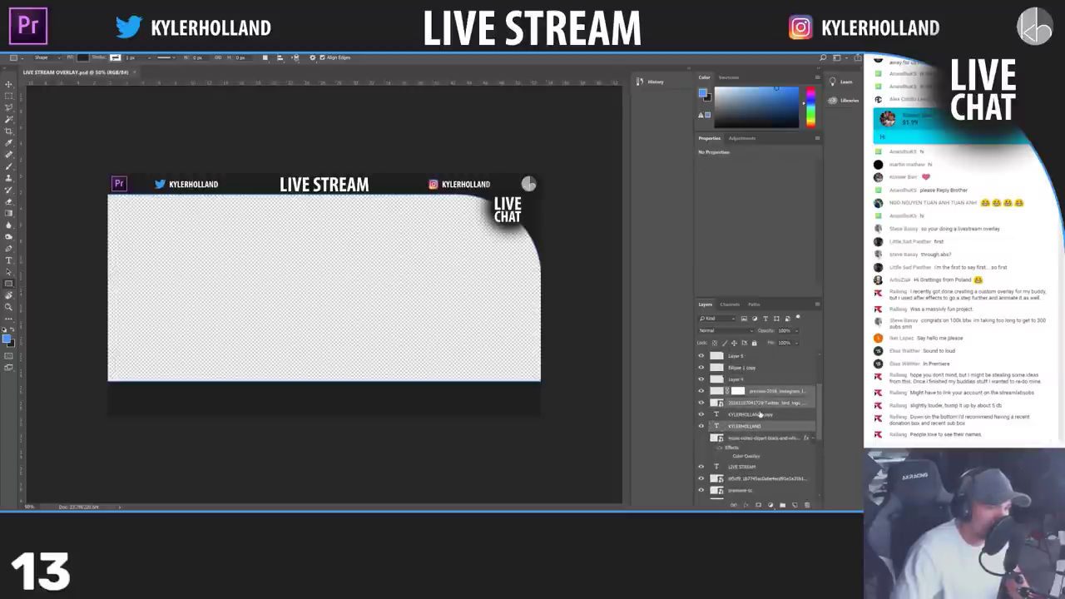
{"action": "key", "text": "ctrl+t"}
{"action": "left_click_drag", "start_coordinate": [323, 184], "coordinate": [439, 400]}
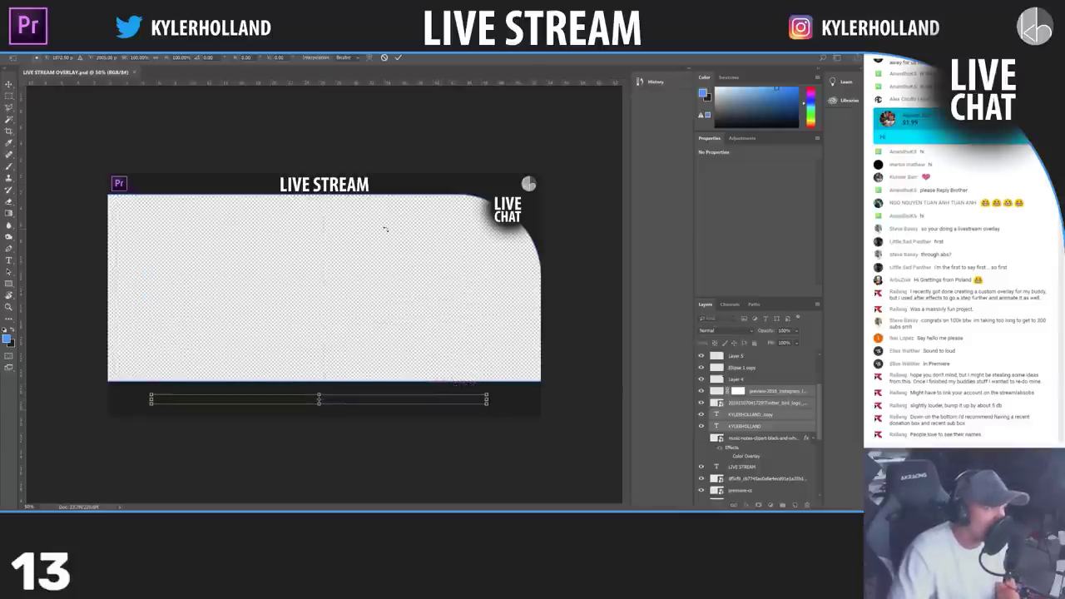
{"action": "key", "text": "Return"}
- Move the four selected social logo and handle layers to the top of the layer stack
{"action": "key", "text": "u"}
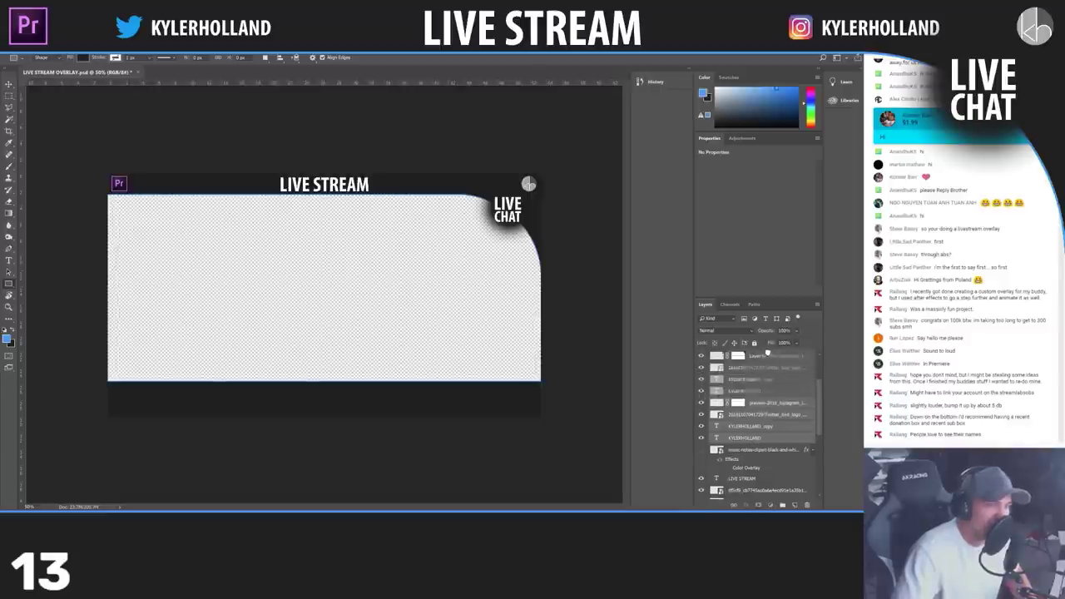
{"action": "scroll", "coordinate": [771, 363], "scroll_direction": "up", "scroll_amount": 2}
{"action": "left_click_drag", "start_coordinate": [770, 363], "coordinate": [769, 356]}
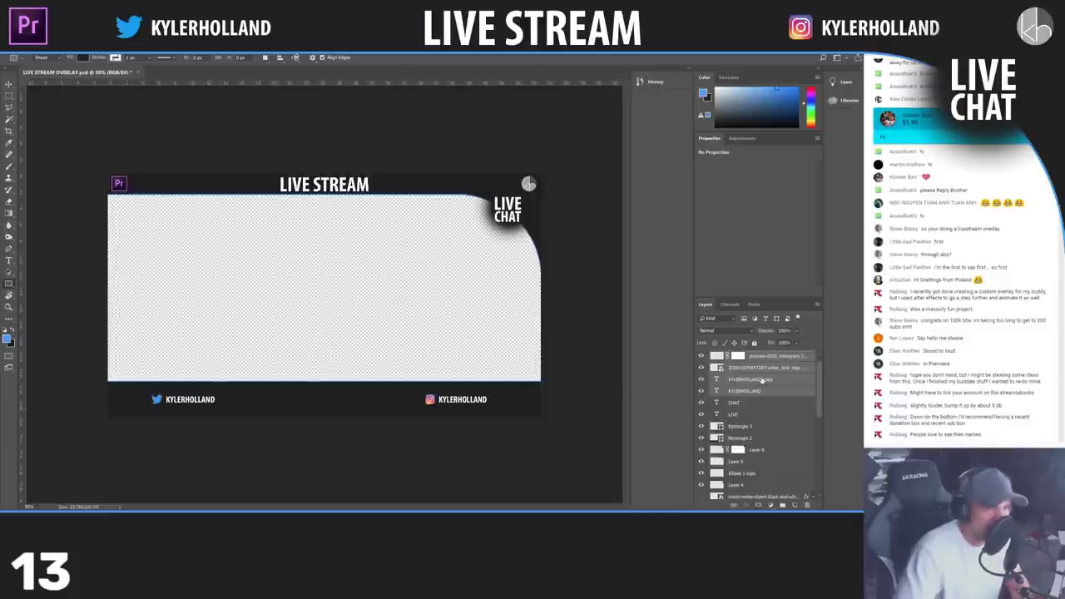
- Move the Twitter logo and its handle text right of centre, near the lower edge of the bottom bar
{"action": "left_click", "coordinate": [763, 381]}
{"action": "left_click", "coordinate": [766, 391]}
{"action": "left_click", "coordinate": [766, 368], "text": "ctrl"}
{"action": "key", "text": "ctrl+t"}
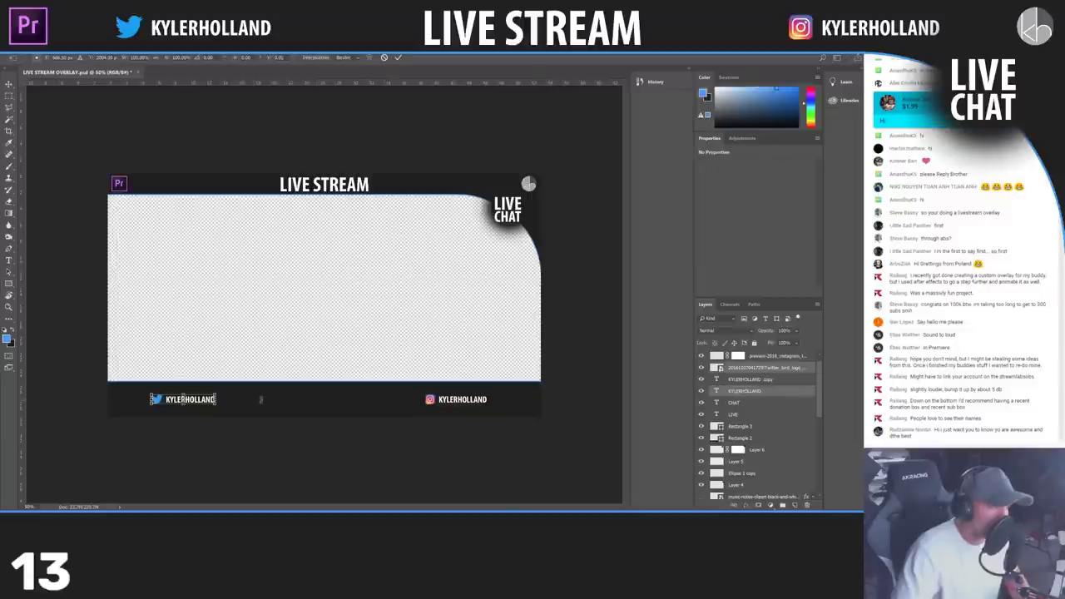
{"action": "left_click_drag", "start_coordinate": [200, 404], "coordinate": [406, 415]}
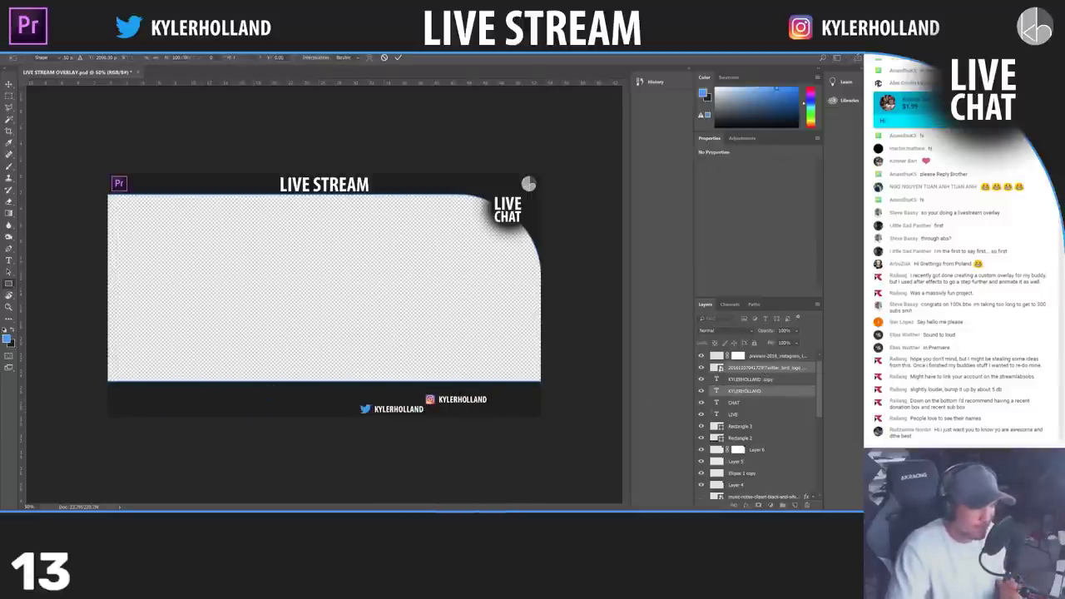
{"action": "key", "text": "Return"}
- Move the Instagram logo and its handle text directly above the Twitter handle in the bottom bar
{"action": "left_click", "coordinate": [749, 378]}
{"action": "left_click", "coordinate": [749, 356], "text": "ctrl"}
{"action": "key", "text": "ctrl+t"}
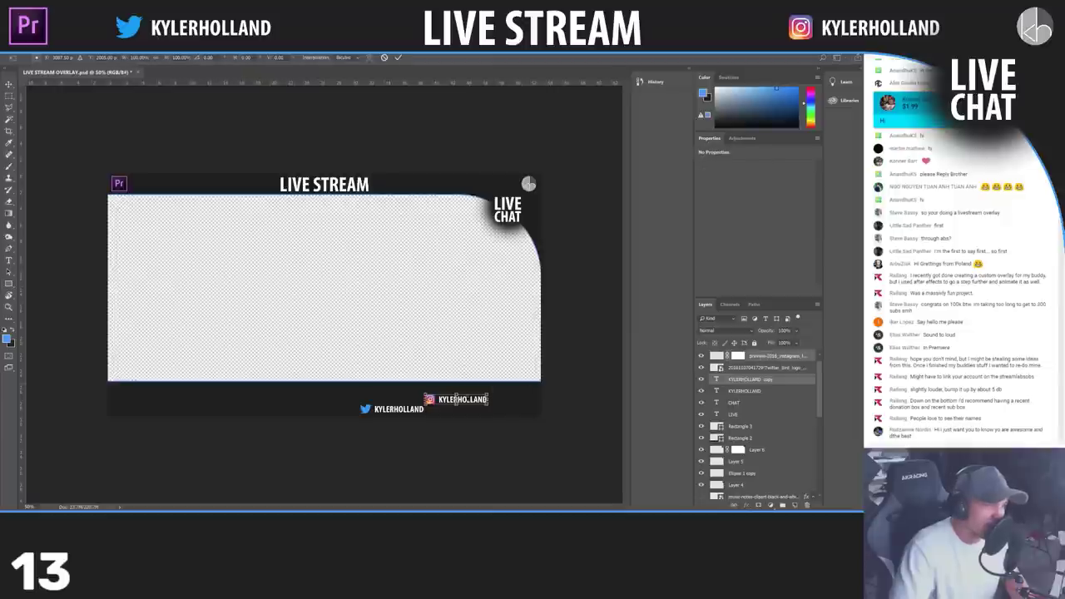
{"action": "left_click_drag", "start_coordinate": [468, 404], "coordinate": [413, 394]}
{"action": "key", "text": "Return"}
- Nudge the Instagram logo and handle slightly left so they line up with the Twitter row below
{"action": "key", "text": "ctrl+plus"}
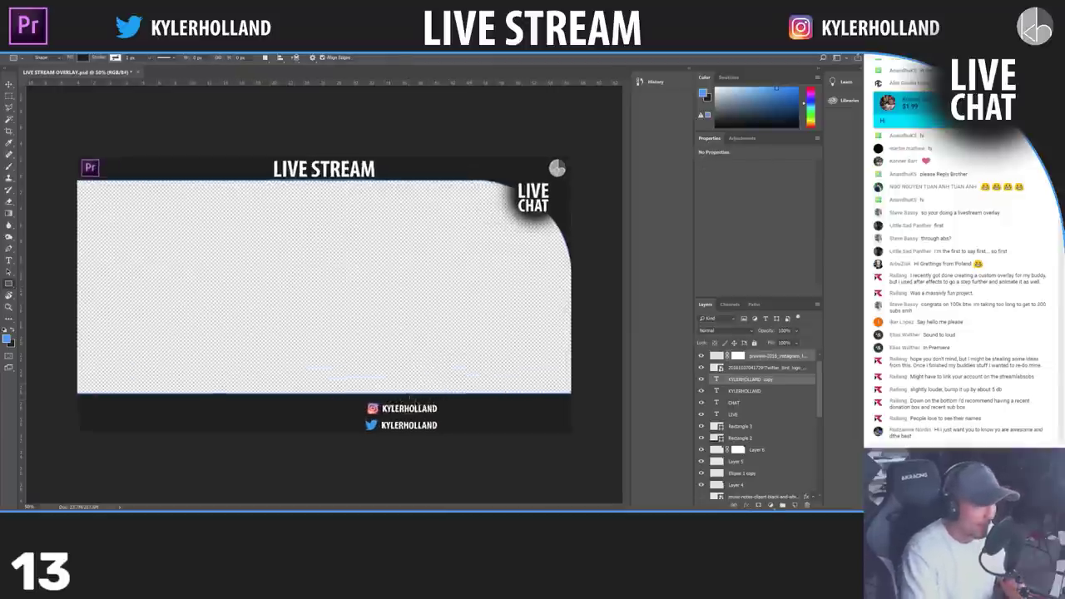
{"action": "key", "text": "ctrl+plus"}
{"action": "key", "text": "ctrl+plus"}
{"action": "left_click_drag", "start_coordinate": [502, 416], "coordinate": [407, 286]}
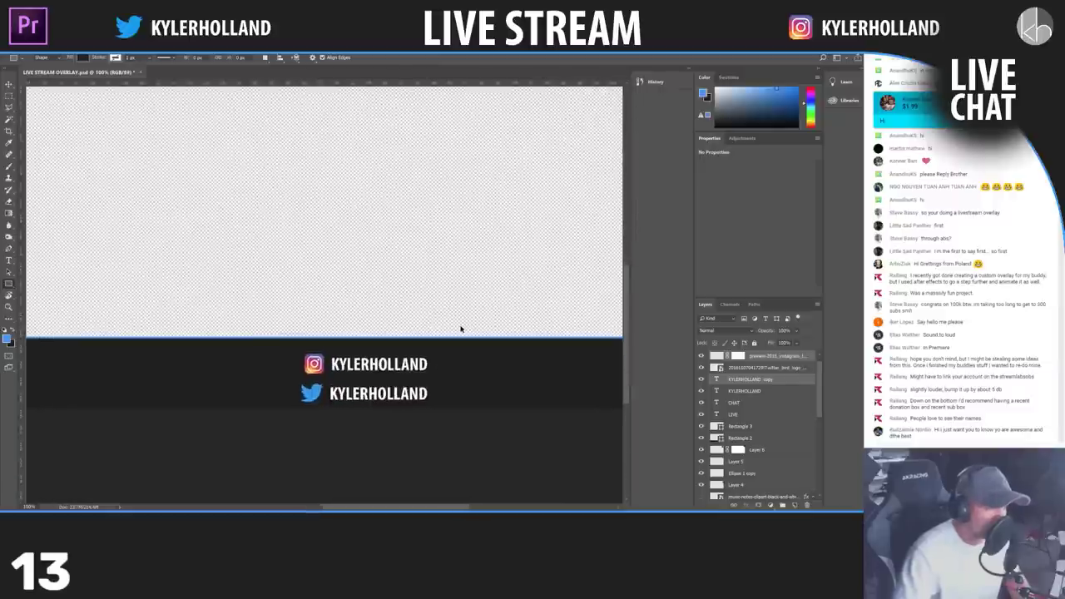
{"action": "key", "text": "ctrl+t"}
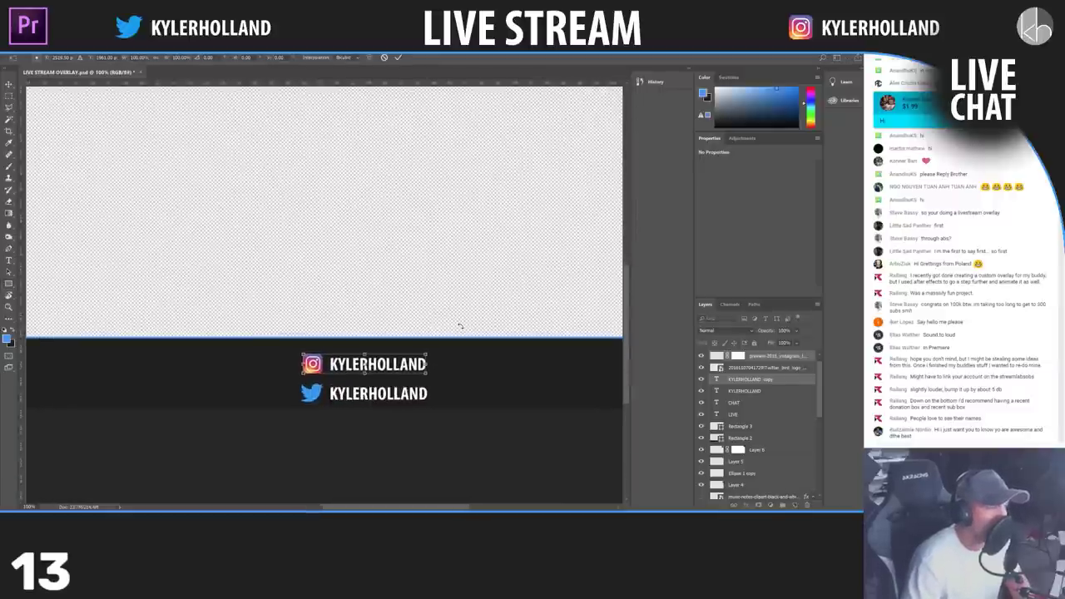
{"action": "key", "text": "Left"}
{"action": "key", "text": "Left"}
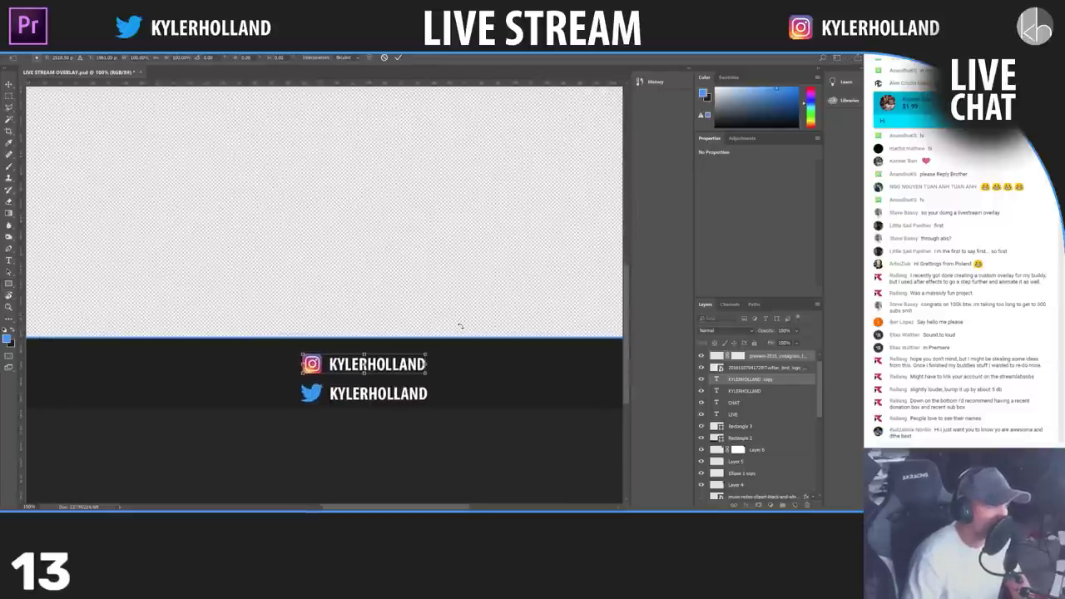
{"action": "key", "text": "Right"}
{"action": "key", "text": "Return"}
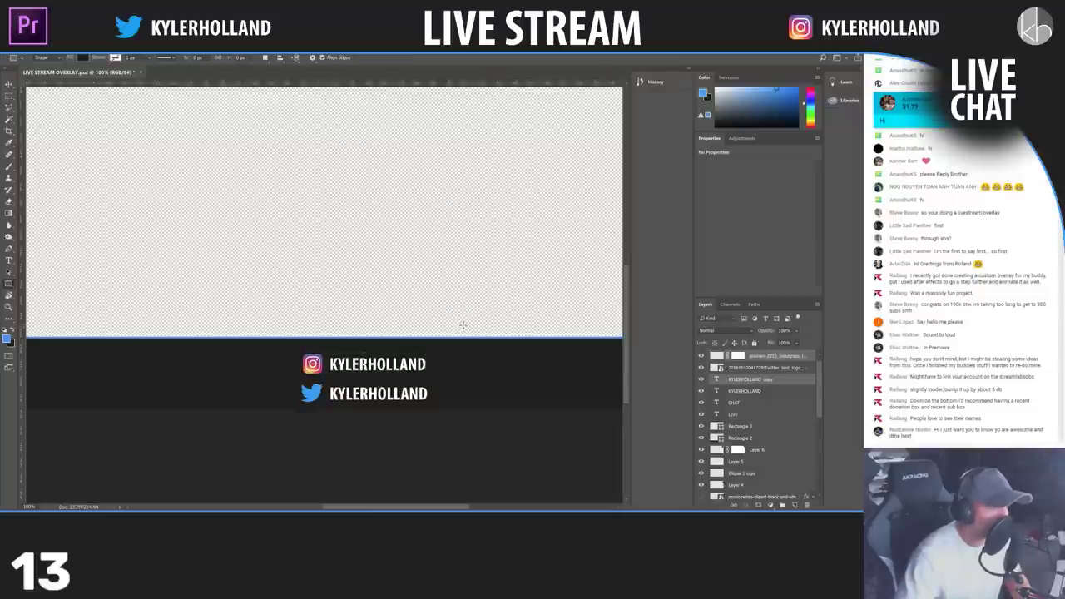
- Nudge both social rows together slightly upward to centre them vertically in the bottom bar
{"action": "left_click", "coordinate": [755, 390], "text": "shift"}
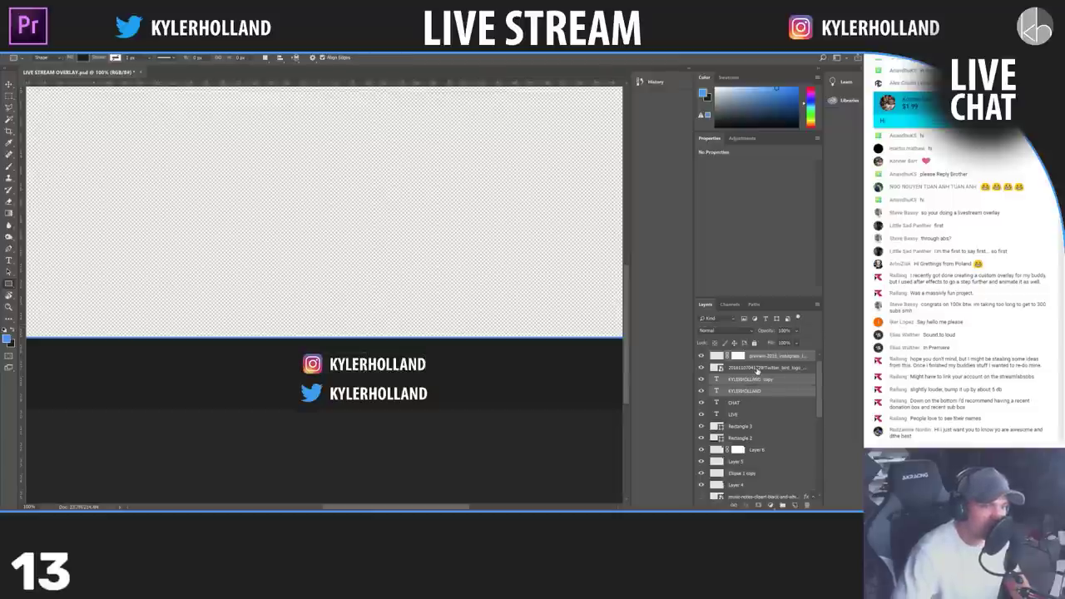
{"action": "key", "text": "ctrl+t"}
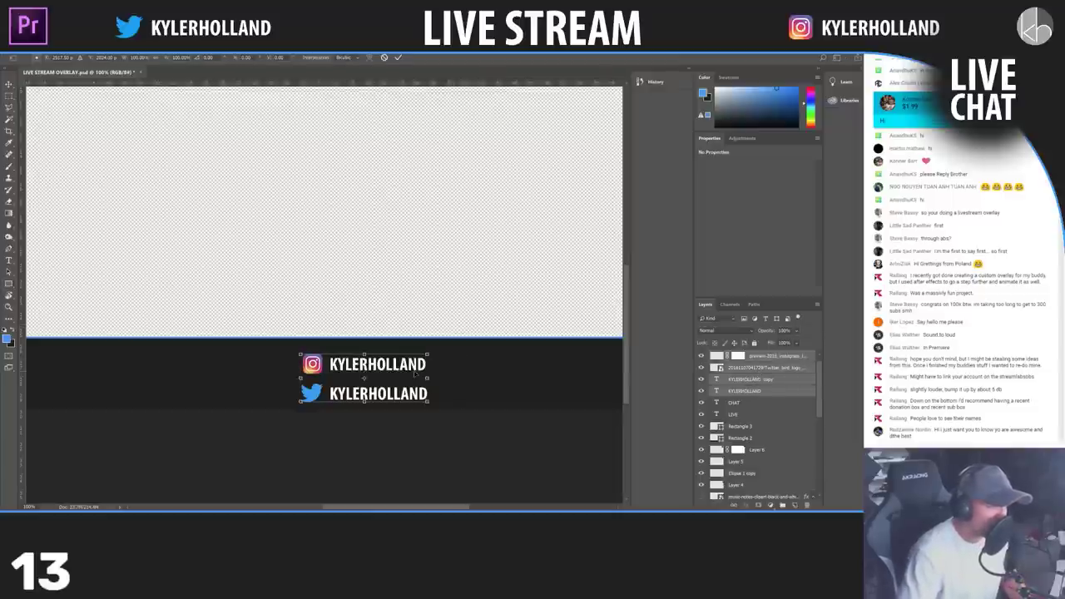
{"action": "key", "text": "Up"}
{"action": "key", "text": "Up"}
{"action": "key", "text": "Up"}
{"action": "key", "text": "Up"}
{"action": "key", "text": "Up"}
{"action": "key", "text": "Up"}
{"action": "key", "text": "Up"}
{"action": "key", "text": "Up"}
{"action": "key", "text": "Up"}
{"action": "key", "text": "Up"}
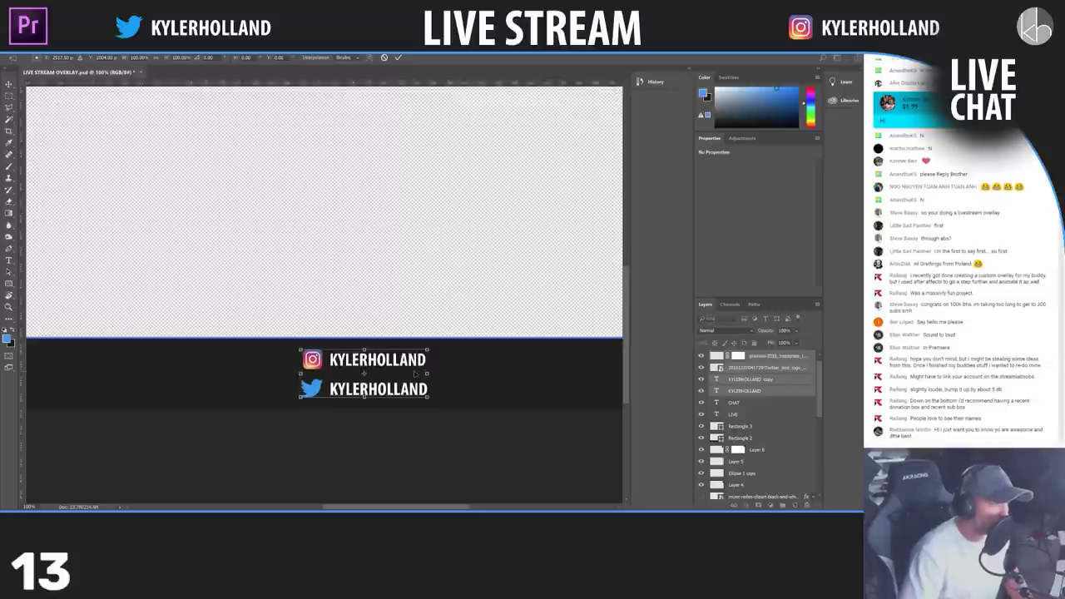
{"action": "key", "text": "Return"}
- Shift both social rows together further right along the bottom bar
{"action": "key", "text": "ctrl+minus"}
{"action": "key", "text": "ctrl+minus"}
{"action": "key", "text": "ctrl+minus"}
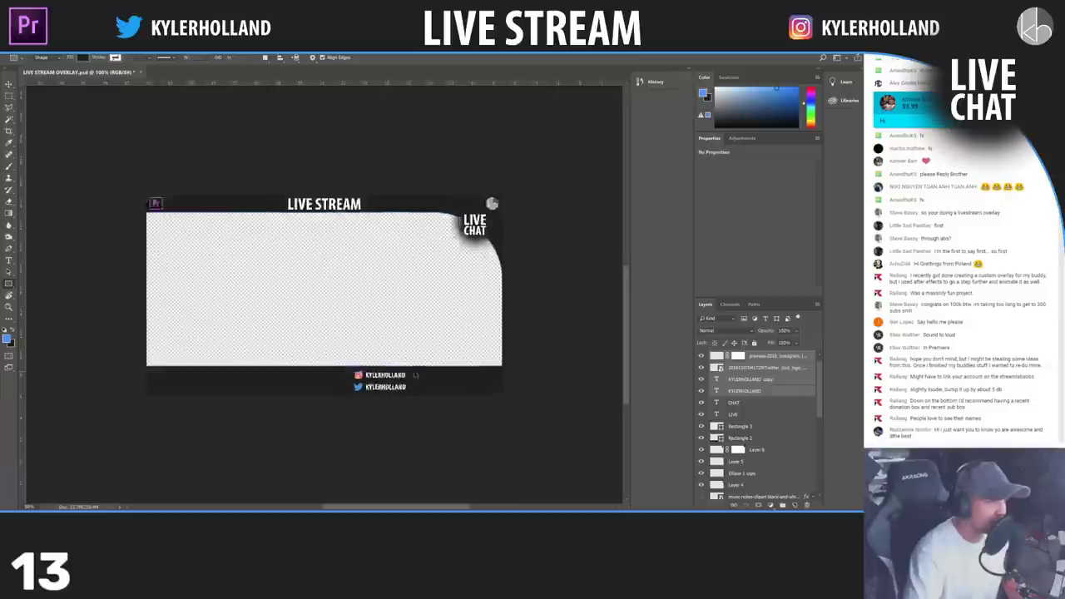
{"action": "key", "text": "ctrl+minus"}
{"action": "key", "text": "ctrl+t"}
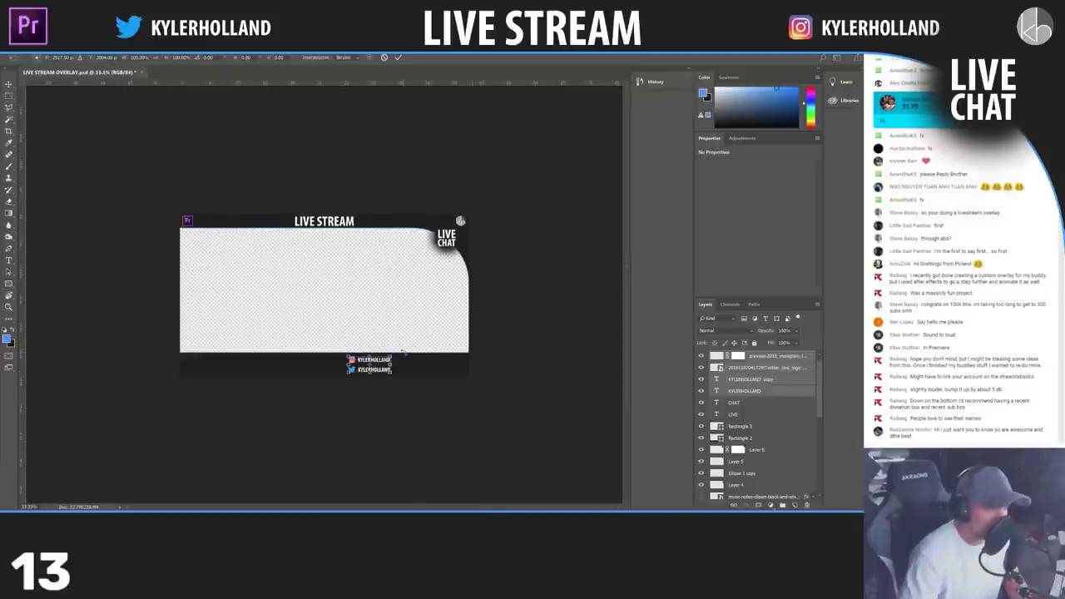
{"action": "key", "text": "Right"}
{"action": "key", "text": "Right"}
{"action": "key", "text": "Right"}
{"action": "key", "text": "Right"}
{"action": "key", "text": "Right"}
{"action": "key", "text": "Right"}
{"action": "key", "text": "Right"}
{"action": "key", "text": "Right"}
{"action": "key", "text": "Right"}
{"action": "key", "text": "Right"}
{"action": "key", "text": "Right"}
{"action": "key", "text": "Right"}
{"action": "key", "text": "Right"}
{"action": "key", "text": "Right"}
{"action": "key", "text": "Right"}
{"action": "key", "text": "Right"}
{"action": "key", "text": "Right"}
{"action": "key", "text": "Right"}
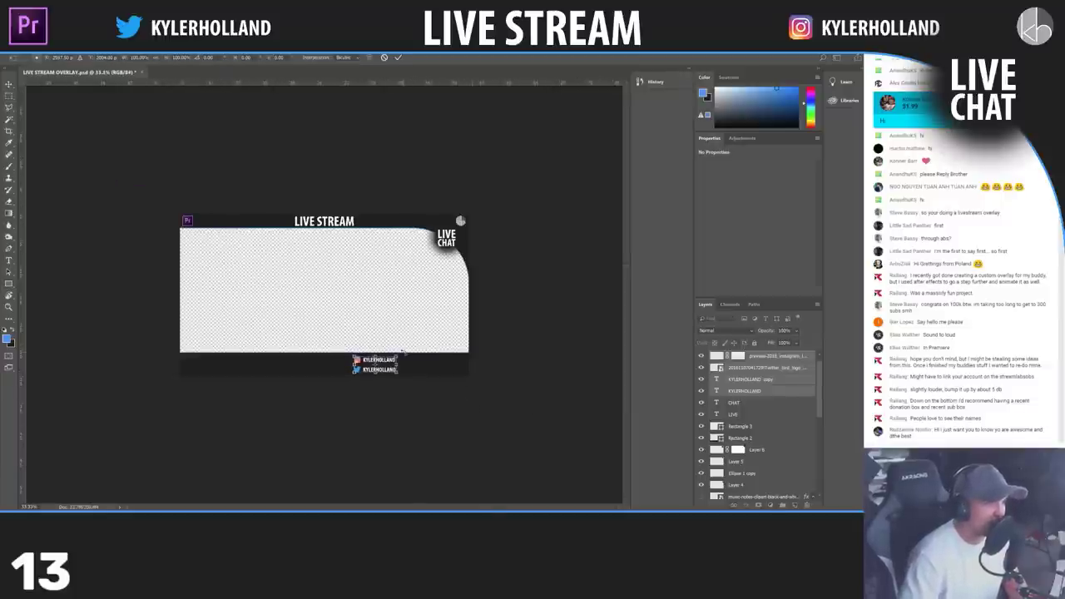
{"action": "key", "text": "Right"}
{"action": "key", "text": "Right"}
{"action": "key", "text": "Right"}
{"action": "key", "text": "Right"}
{"action": "key", "text": "Right"}
{"action": "key", "text": "Right"}
{"action": "key", "text": "Right"}
{"action": "key", "text": "Right"}
{"action": "key", "text": "Return"}
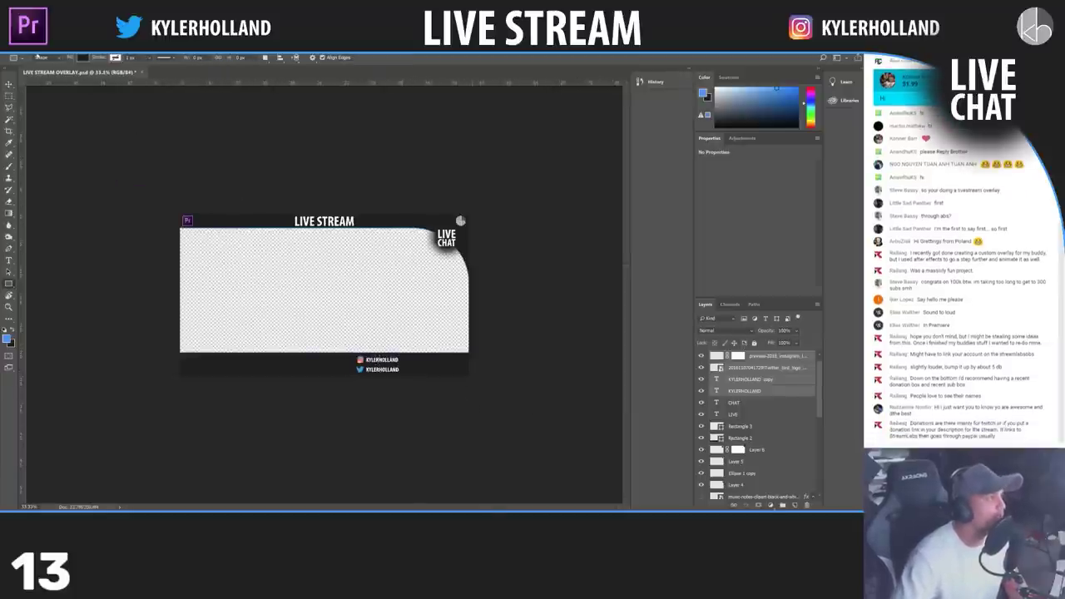
- Save the overlay document
{"action": "left_click", "coordinate": [29, 52]}
{"action": "left_click", "coordinate": [58, 110]}
{"action": "left_click", "coordinate": [28, 51]}
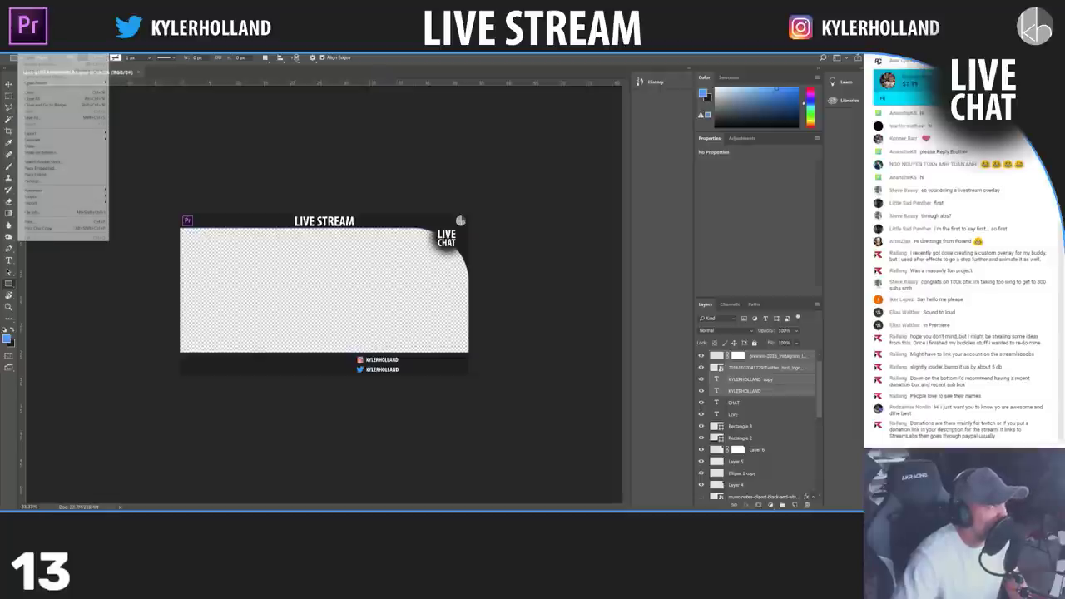
{"action": "left_click", "coordinate": [762, 393]}
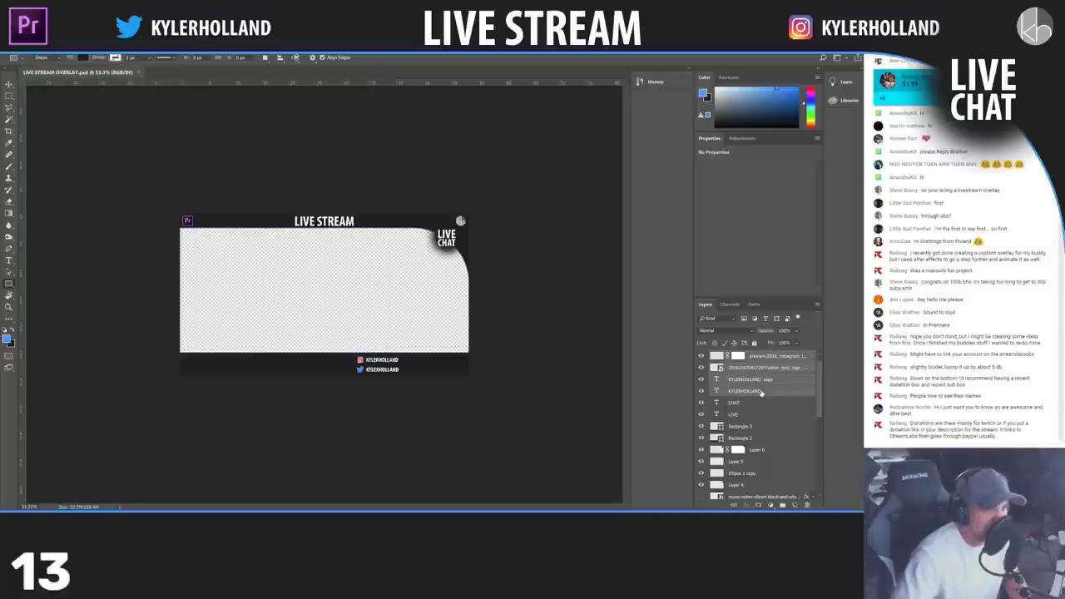
- Enlarge the LIVE STREAM title in the header to about 132%, keeping it centred
{"action": "left_click", "coordinate": [761, 392]}
{"action": "left_click", "coordinate": [717, 415]}
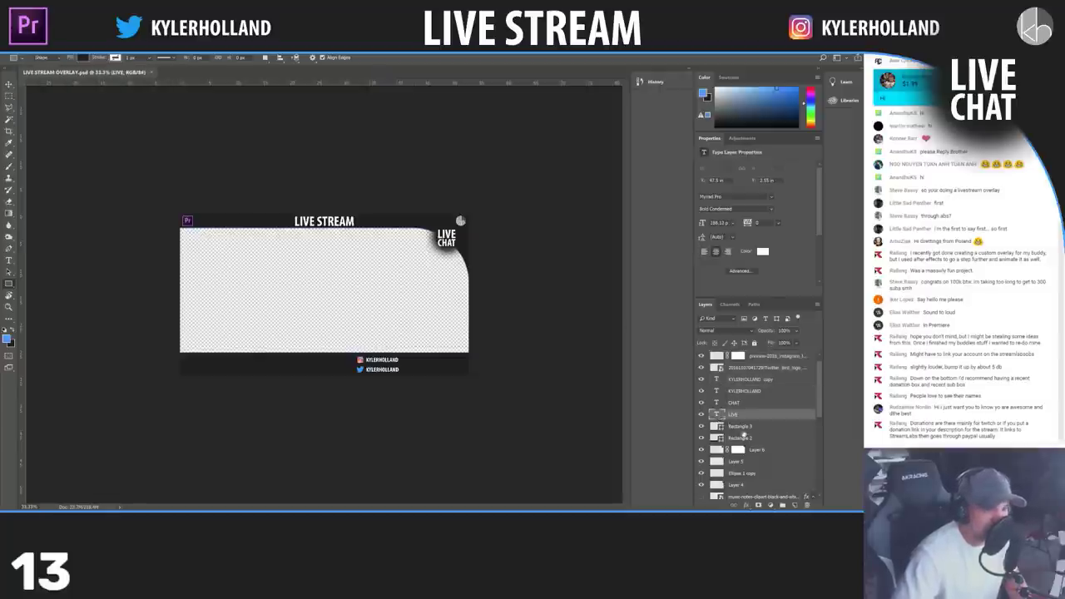
{"action": "scroll", "coordinate": [753, 428], "scroll_direction": "down", "scroll_amount": 3}
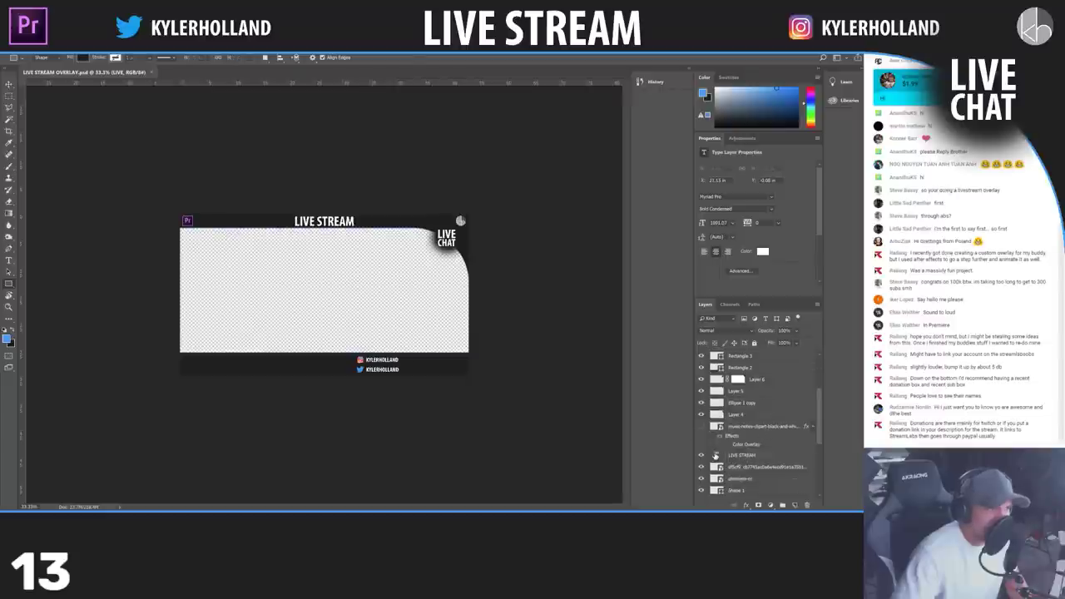
{"action": "double_click", "coordinate": [716, 457]}
{"action": "left_click", "coordinate": [776, 455]}
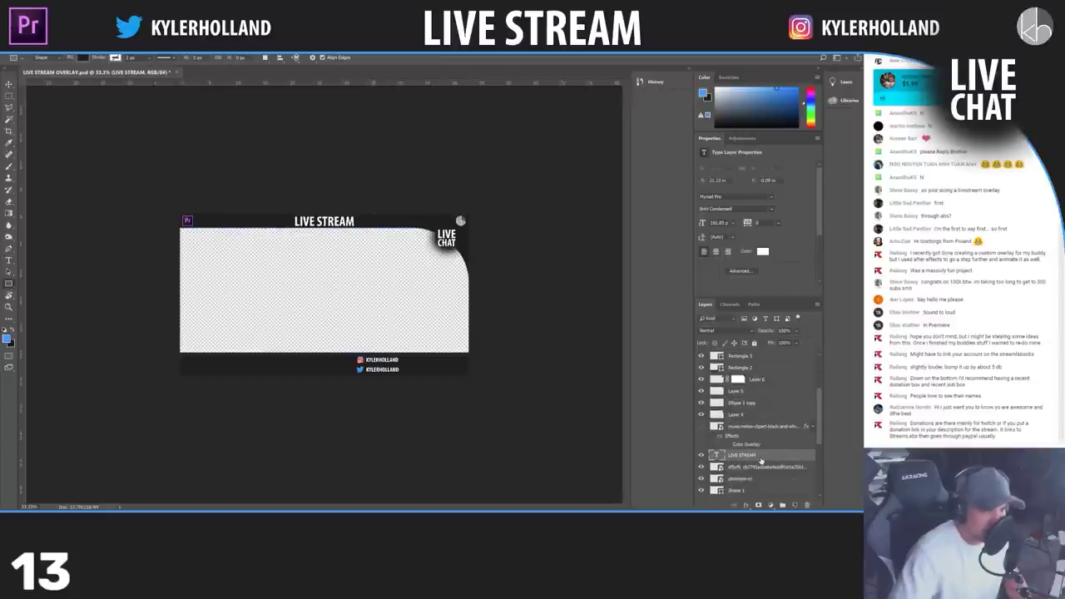
{"action": "key", "text": "ctrl+t"}
{"action": "key", "text": "ctrl+plus"}
{"action": "key", "text": "ctrl+plus"}
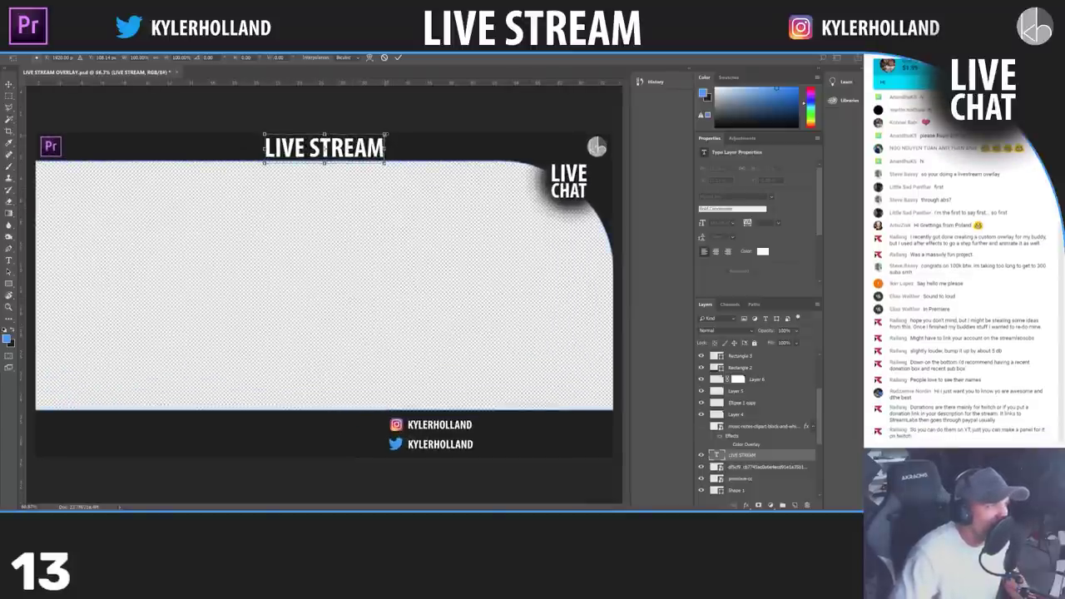
{"action": "left_click_drag", "start_coordinate": [386, 134], "coordinate": [404, 130]}
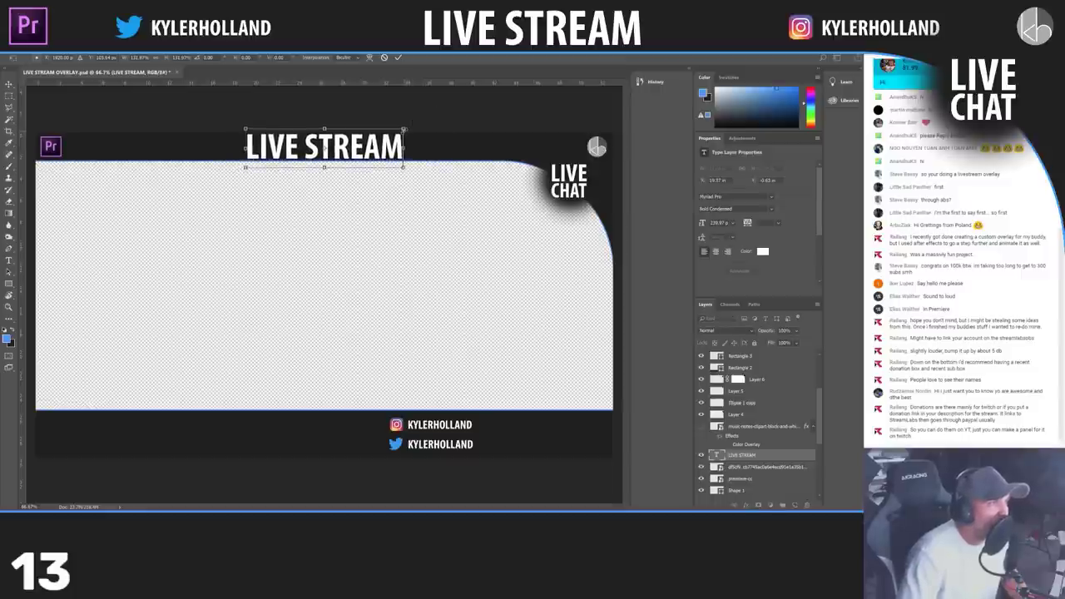
{"action": "key", "text": "u"}
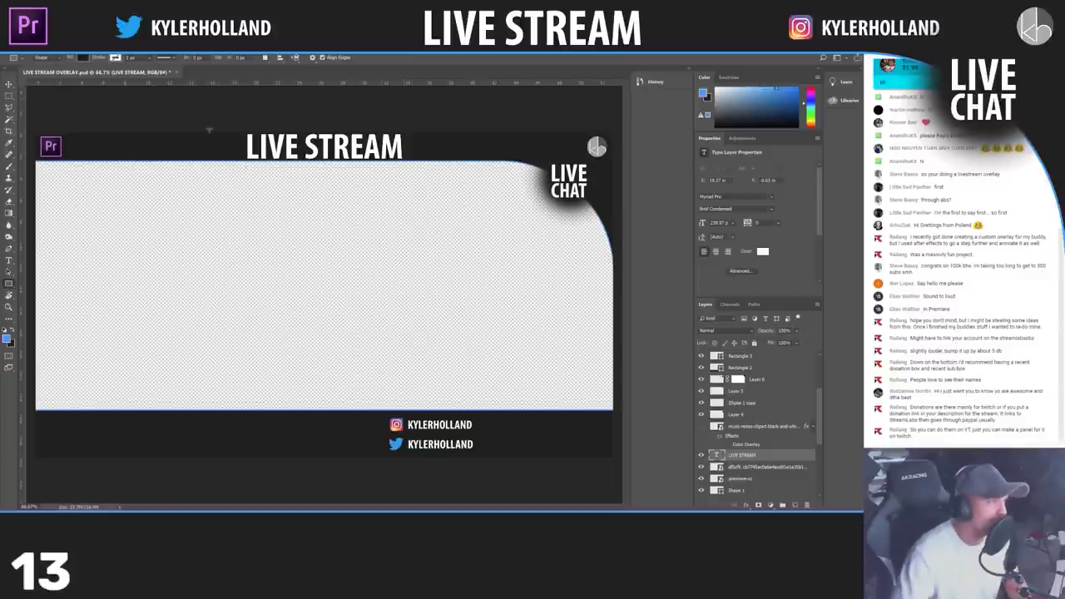
- Shrink the LIVE STREAM header title slightly to about 225 pt, keeping it centred, and save the overlay document
{"action": "key", "text": "ctrl+t"}
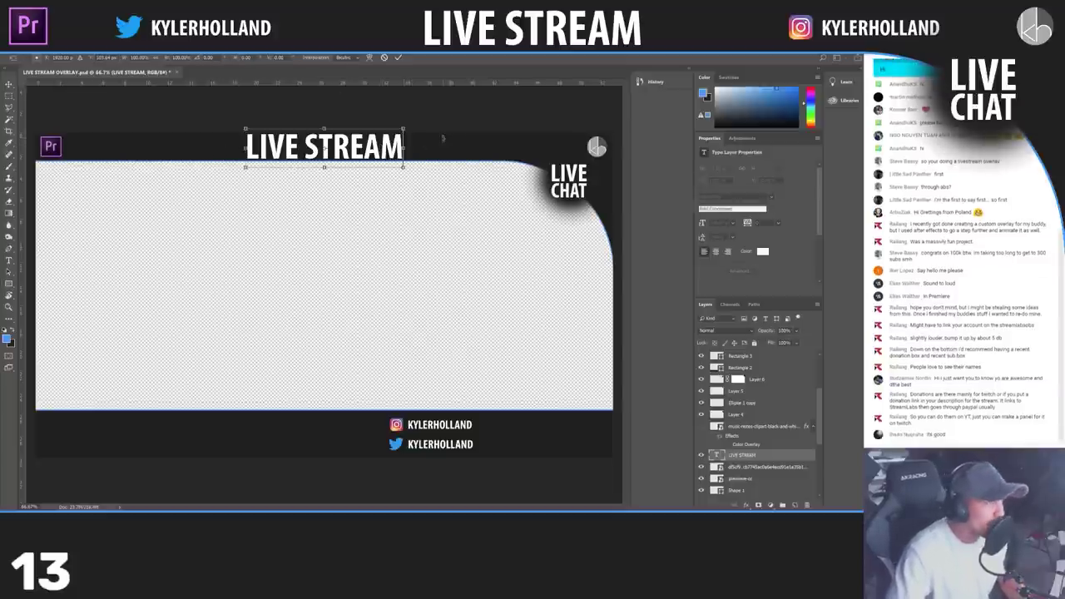
{"action": "left_click_drag", "start_coordinate": [403, 130], "coordinate": [398, 129]}
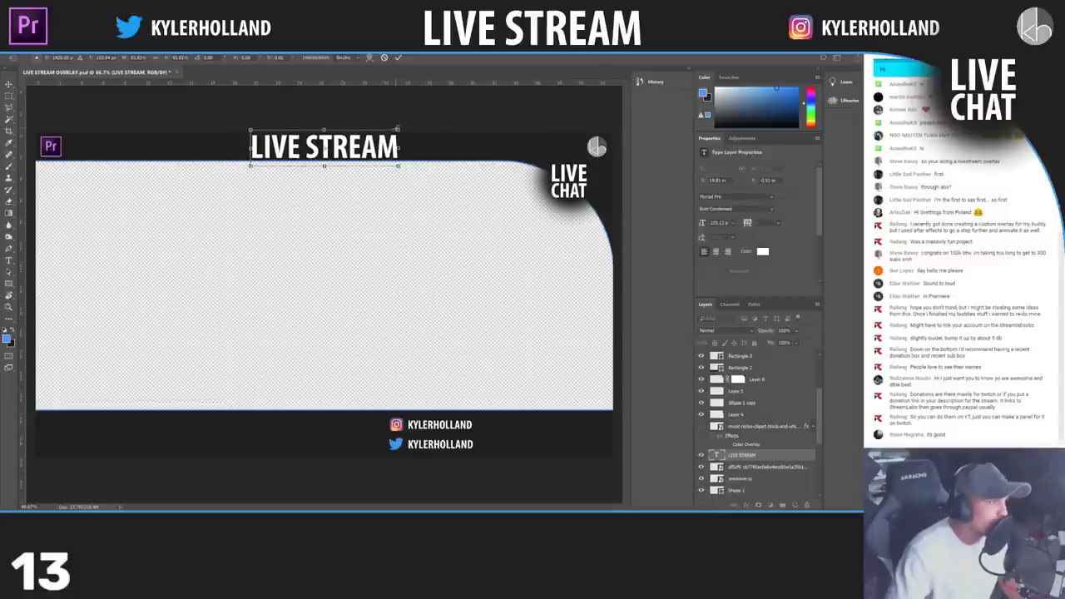
{"action": "key", "text": "Return"}
{"action": "left_click", "coordinate": [27, 50]}
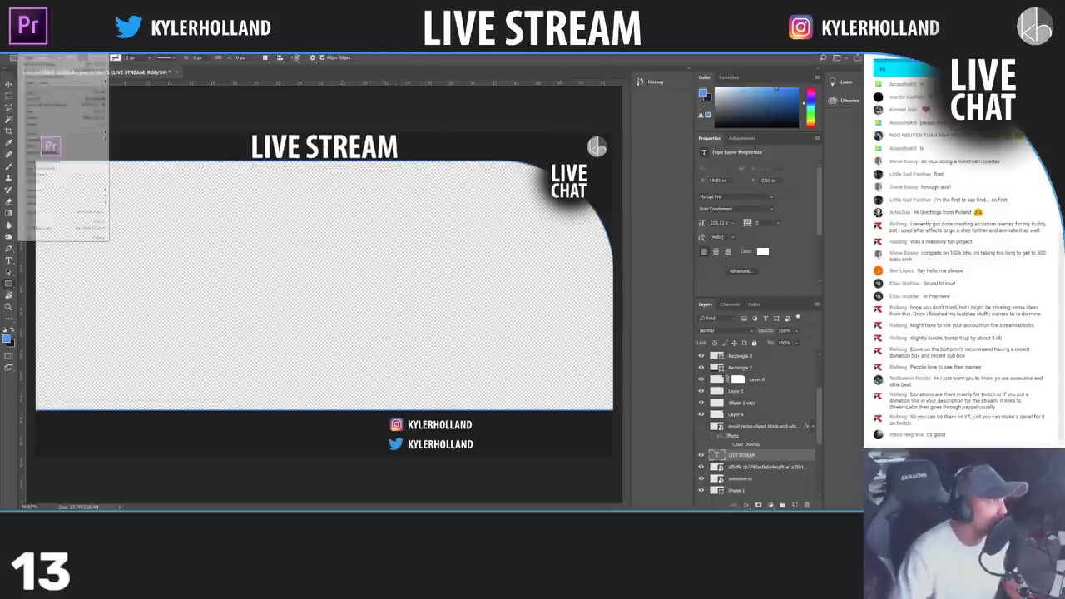
{"action": "left_click", "coordinate": [39, 110]}
- Save a PNG copy of the overlay over the existing LIVE STREAM OVERLAY image, using the large file size (fastest saving) option
{"action": "left_click", "coordinate": [25, 53]}
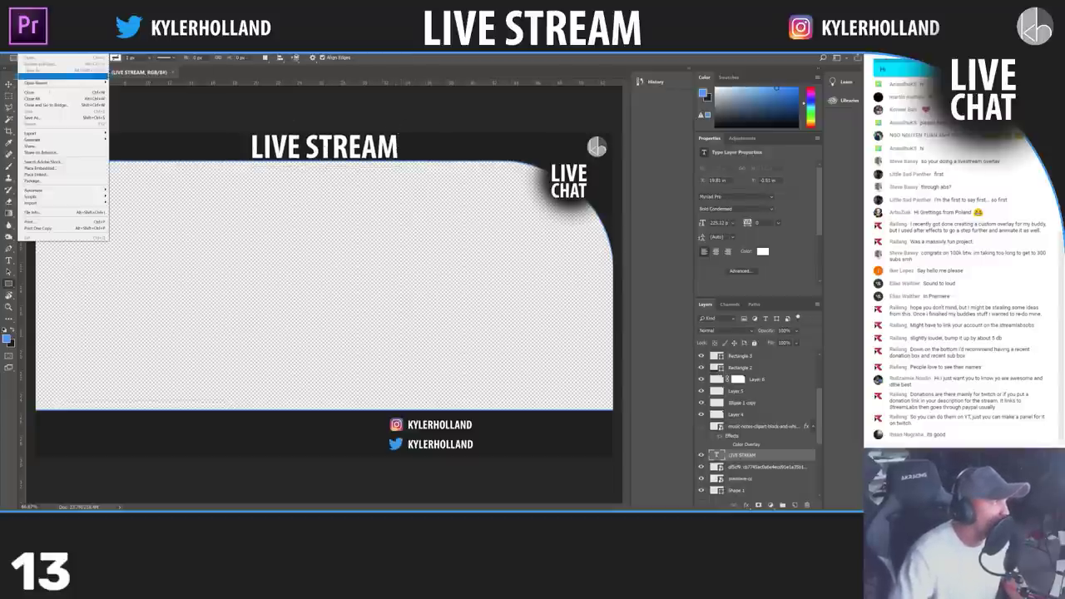
{"action": "left_click", "coordinate": [50, 117]}
{"action": "left_click", "coordinate": [73, 198]}
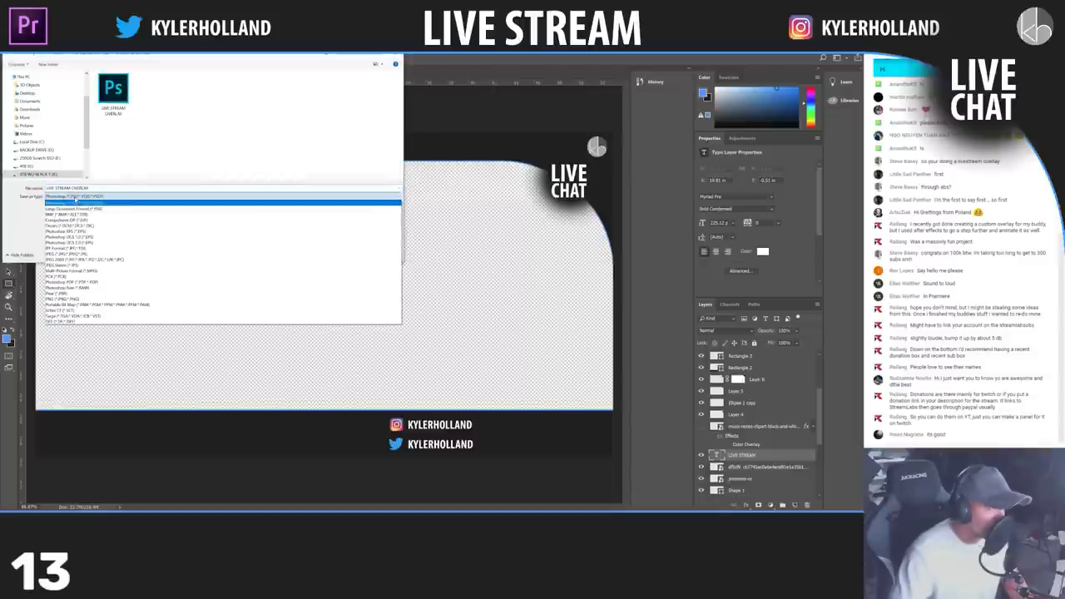
{"action": "left_click", "coordinate": [83, 296]}
{"action": "left_click", "coordinate": [349, 254]}
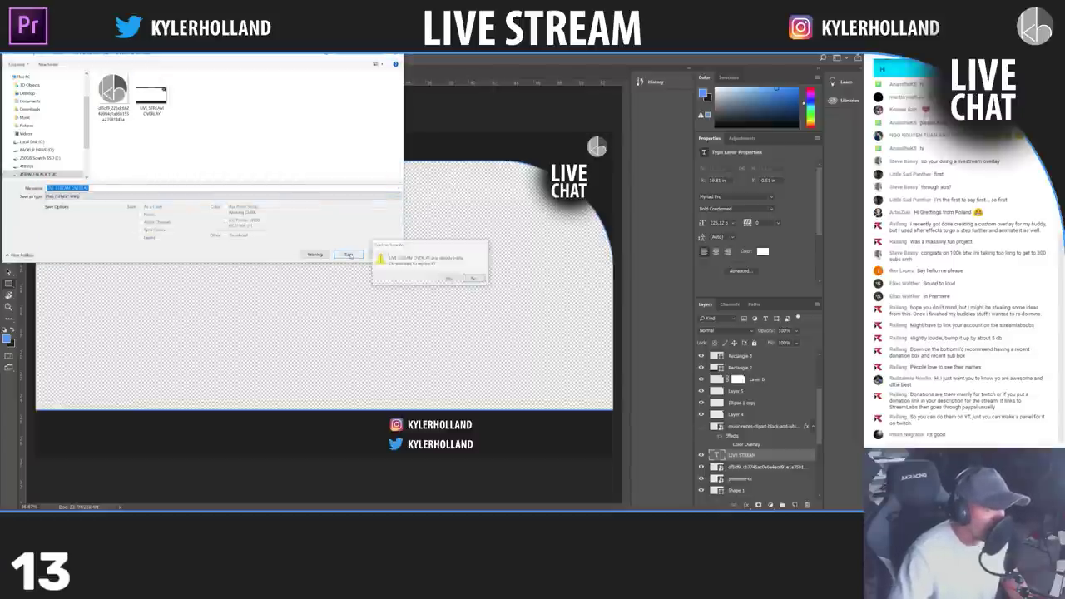
{"action": "left_click", "coordinate": [477, 279]}
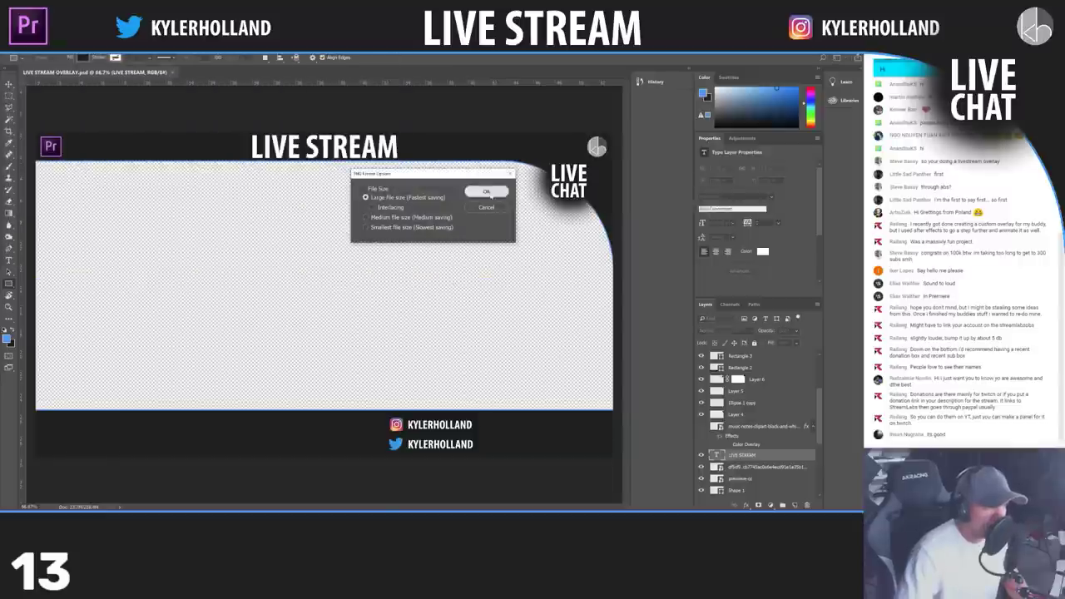
{"action": "left_click", "coordinate": [486, 191]}
- Switch to Streamlabs OBS and shift the viewer counter slightly right in the overlay's bottom bar
{"action": "key", "text": "alt+Tab"}
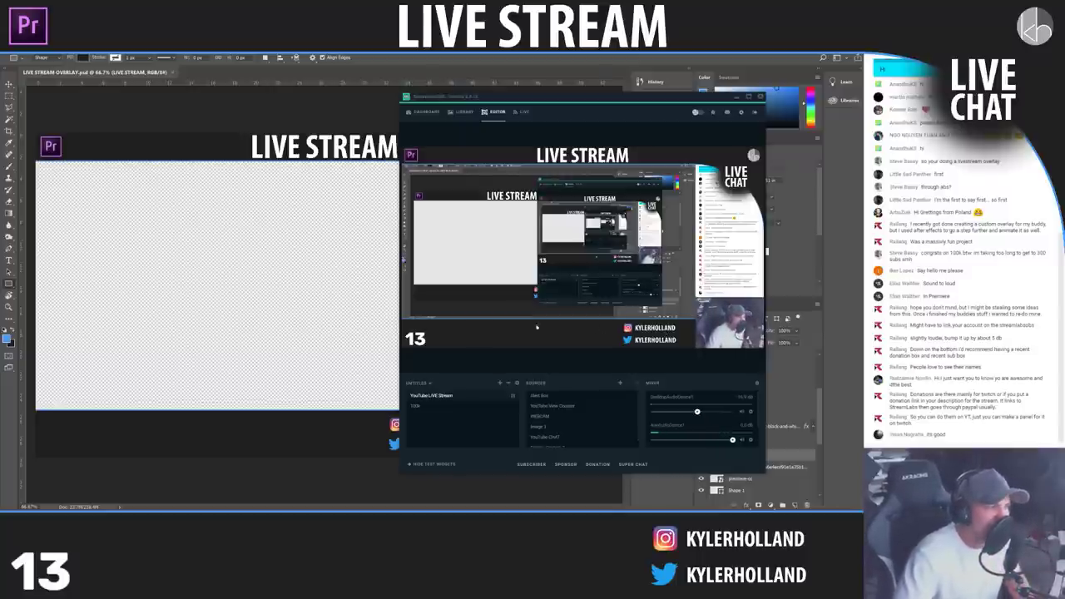
{"action": "left_click", "coordinate": [423, 338]}
{"action": "mouse_move", "coordinate": [429, 339]}
{"action": "left_mouse_down"}
{"action": "mouse_move", "coordinate": [458, 336]}
{"action": "mouse_move", "coordinate": [445, 336]}
{"action": "left_mouse_up"}
{"action": "left_click", "coordinate": [614, 318]}
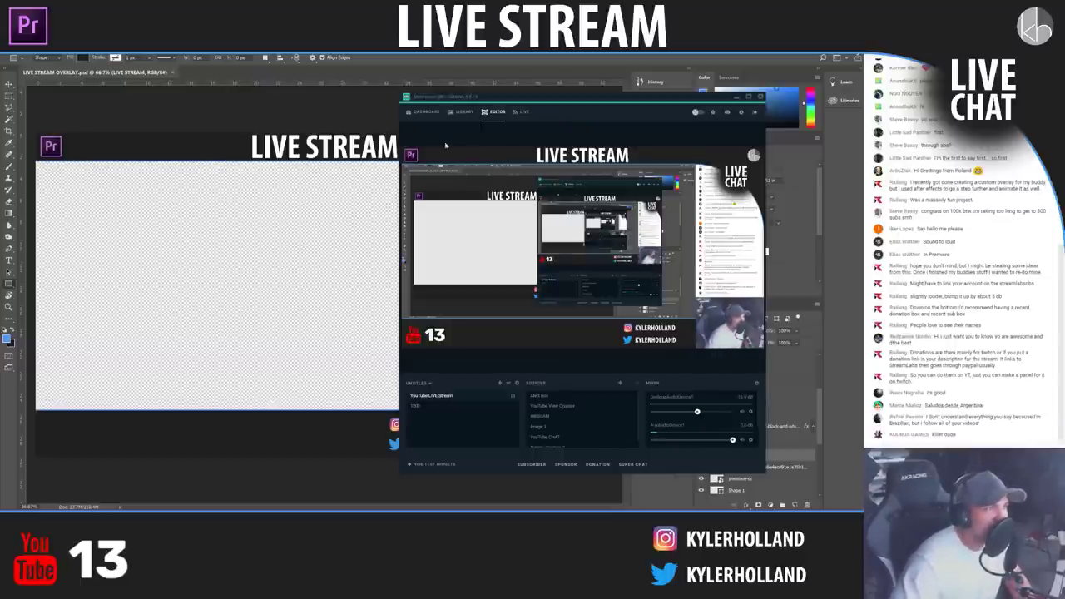
- Switch back to Photoshop and enlarge the Premiere Pr logo in the header about its centre, to about 2.2 in wide
{"action": "left_click", "coordinate": [319, 350]}
{"action": "key", "text": "ctrl+t"}
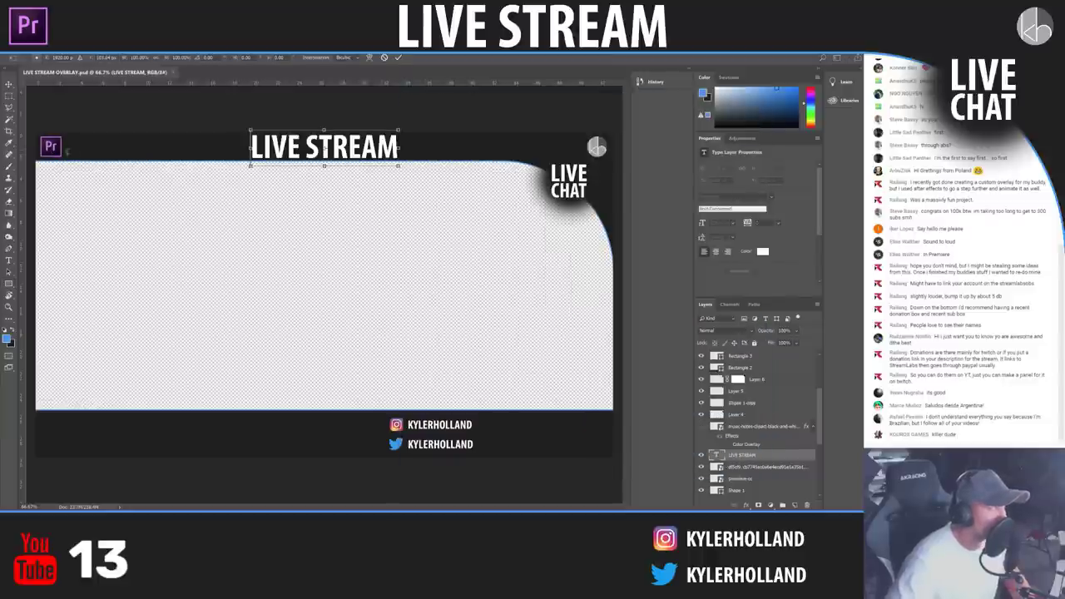
{"action": "key", "text": "Escape"}
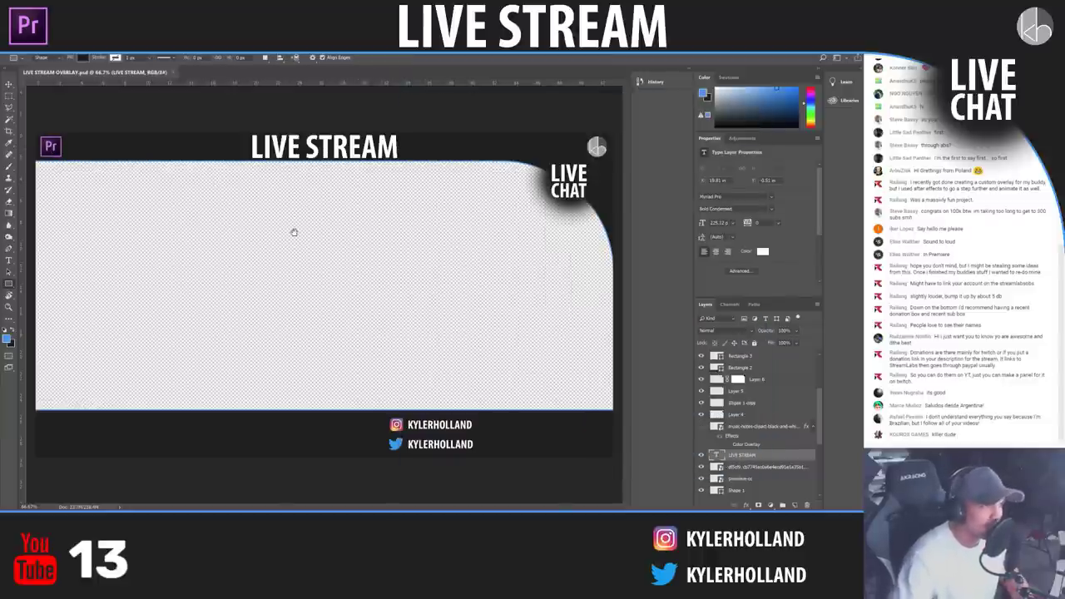
{"action": "key", "text": "ctrl+plus"}
{"action": "key", "text": "ctrl+plus"}
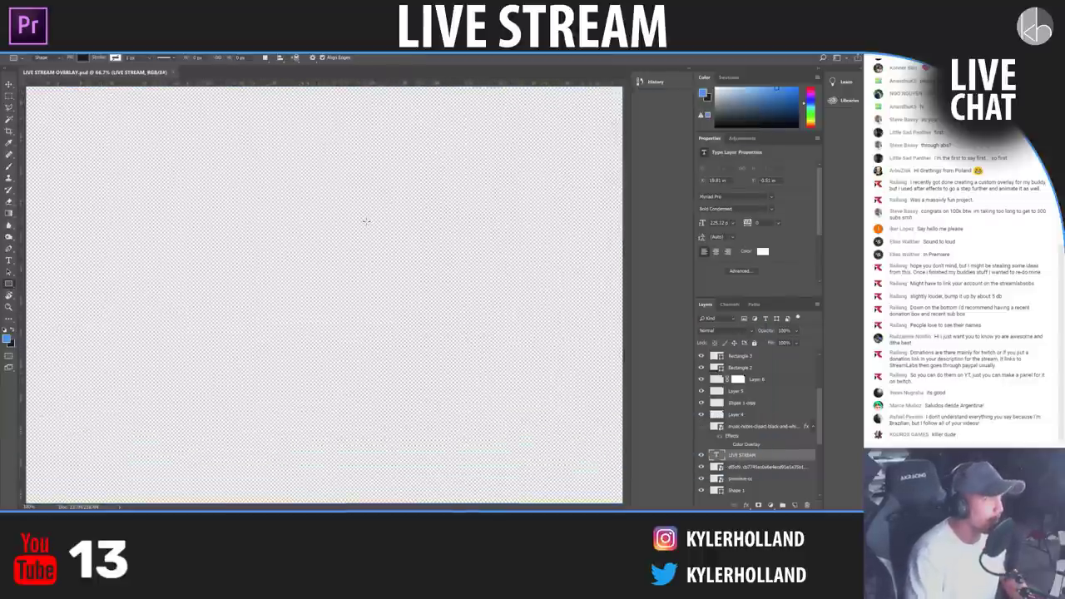
{"action": "left_click_drag", "start_coordinate": [313, 194], "coordinate": [417, 266]}
{"action": "left_click_drag", "start_coordinate": [238, 161], "coordinate": [406, 265]}
{"action": "left_click_drag", "start_coordinate": [281, 201], "coordinate": [466, 283]}
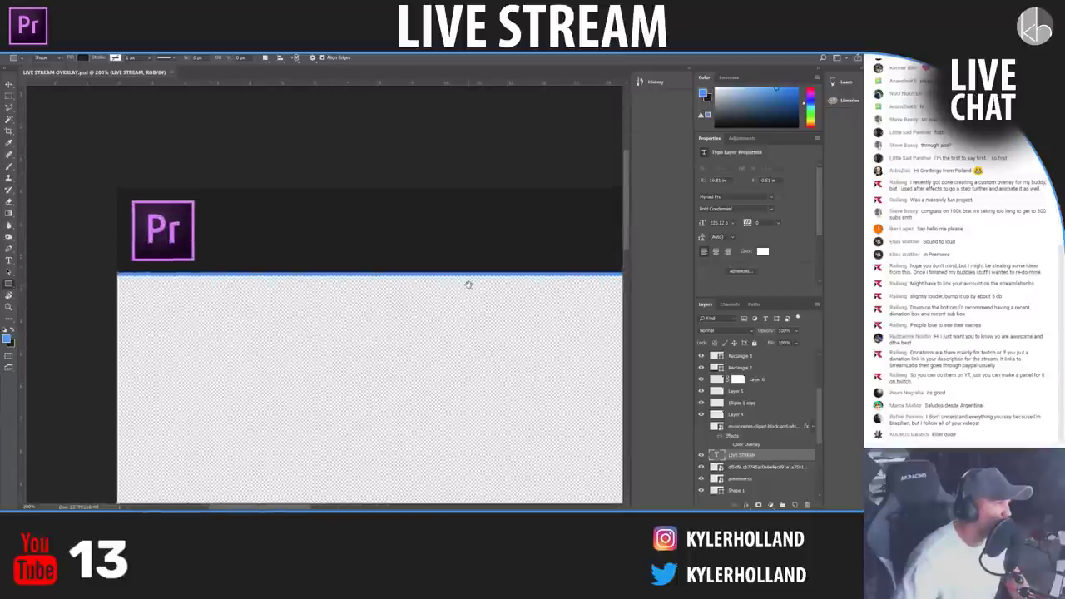
{"action": "left_click", "coordinate": [774, 427]}
{"action": "scroll", "coordinate": [773, 408], "scroll_direction": "down", "scroll_amount": 3}
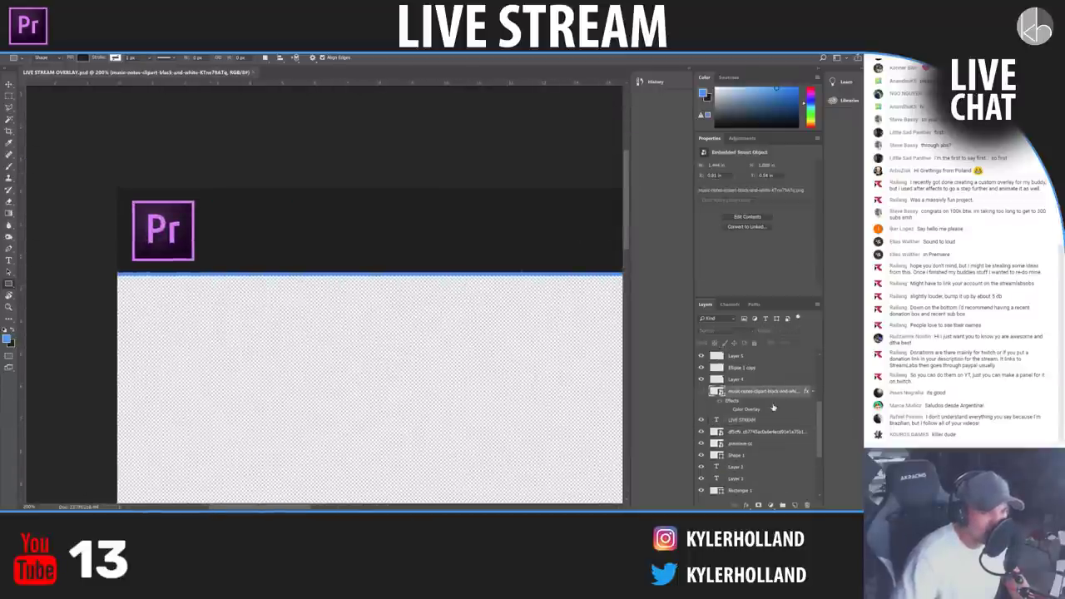
{"action": "left_click", "coordinate": [745, 397]}
{"action": "key", "text": "ctrl+t"}
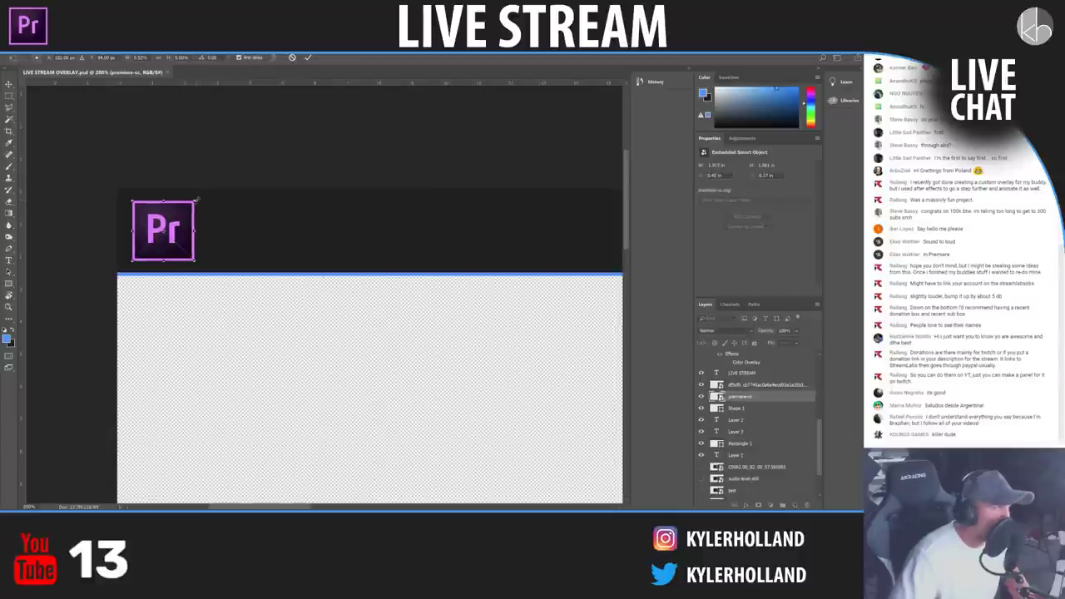
{"action": "mouse_move", "coordinate": [194, 201]}
{"action": "left_mouse_down"}
{"action": "mouse_move", "coordinate": [205, 188]}
{"action": "mouse_move", "coordinate": [202, 197]}
{"action": "left_mouse_up"}
{"action": "key", "text": "Return"}
{"action": "key", "text": "u"}
{"action": "left_click_drag", "start_coordinate": [408, 254], "coordinate": [308, 257]}
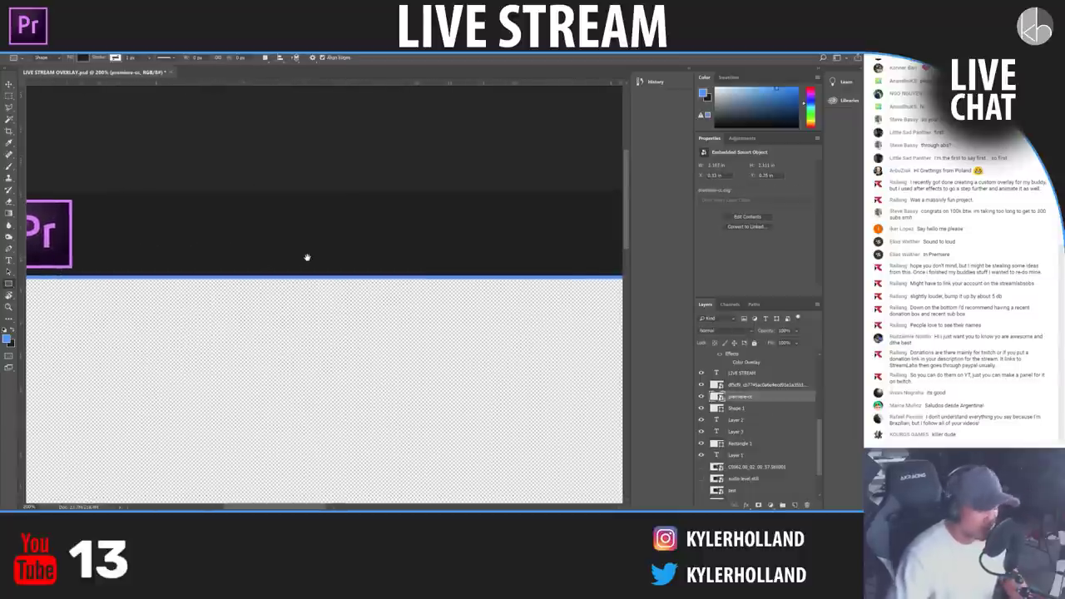
{"action": "key", "text": "ctrl+minus"}
{"action": "key", "text": "ctrl+minus"}
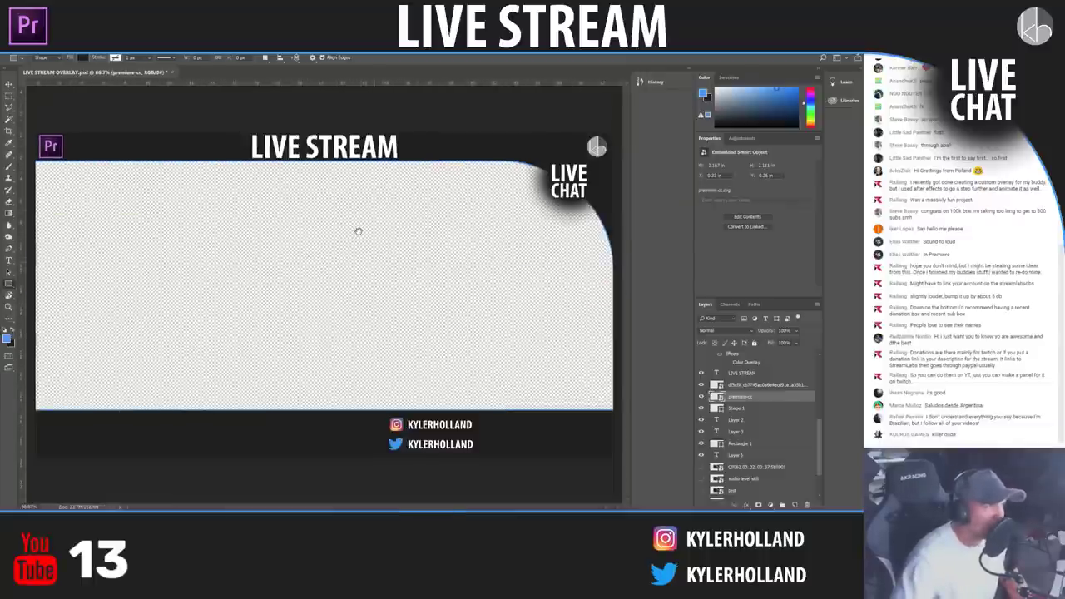